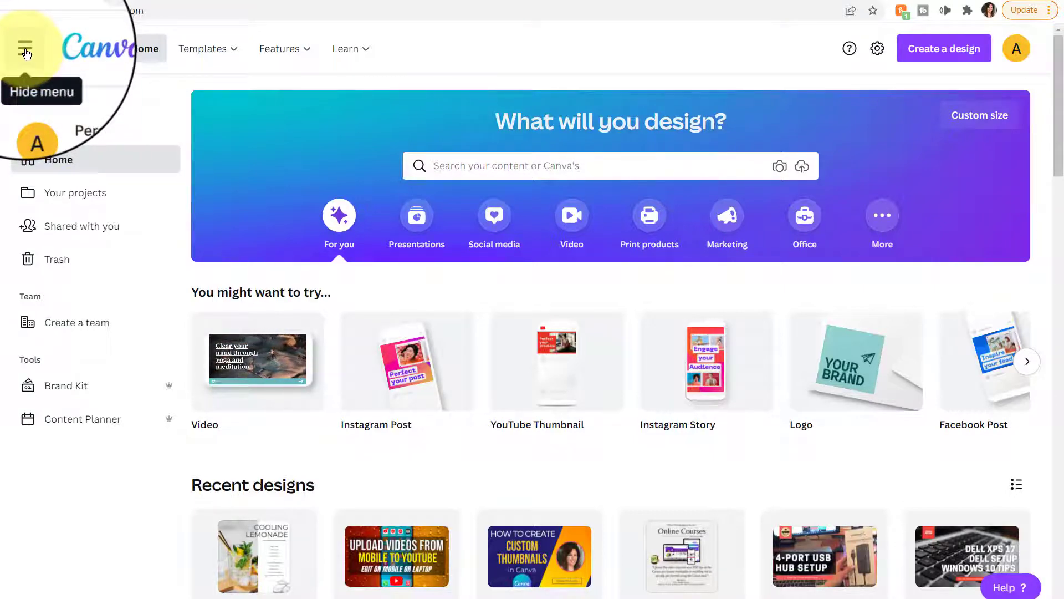
- Collapse and restore the sidebar, then bring up the Templates categories menu
{"action": "left_click", "coordinate": [25, 50]}
{"action": "left_click", "coordinate": [25, 50]}
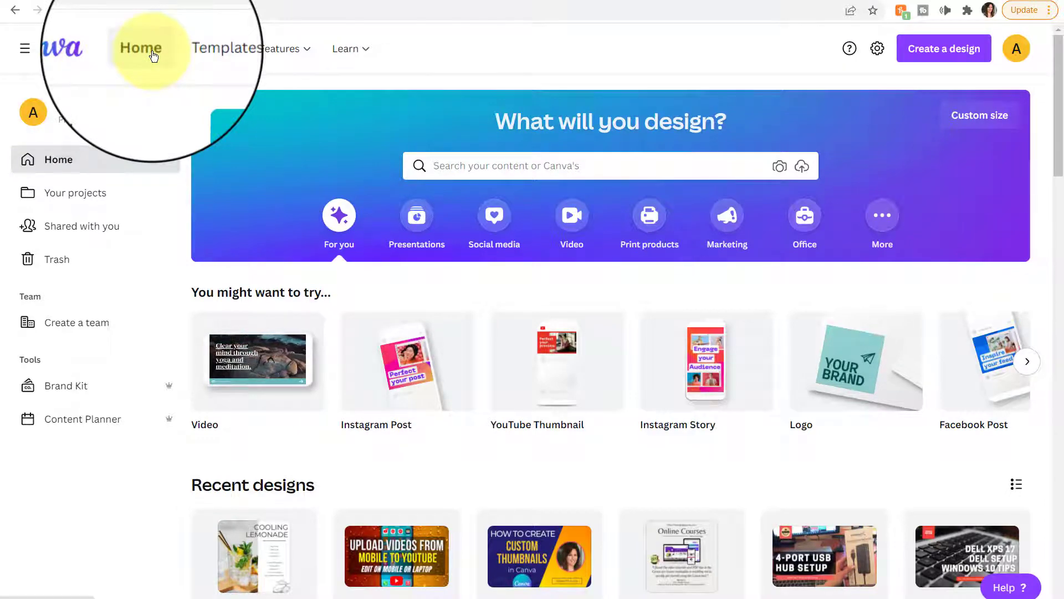
{"action": "mouse_move", "coordinate": [217, 54]}
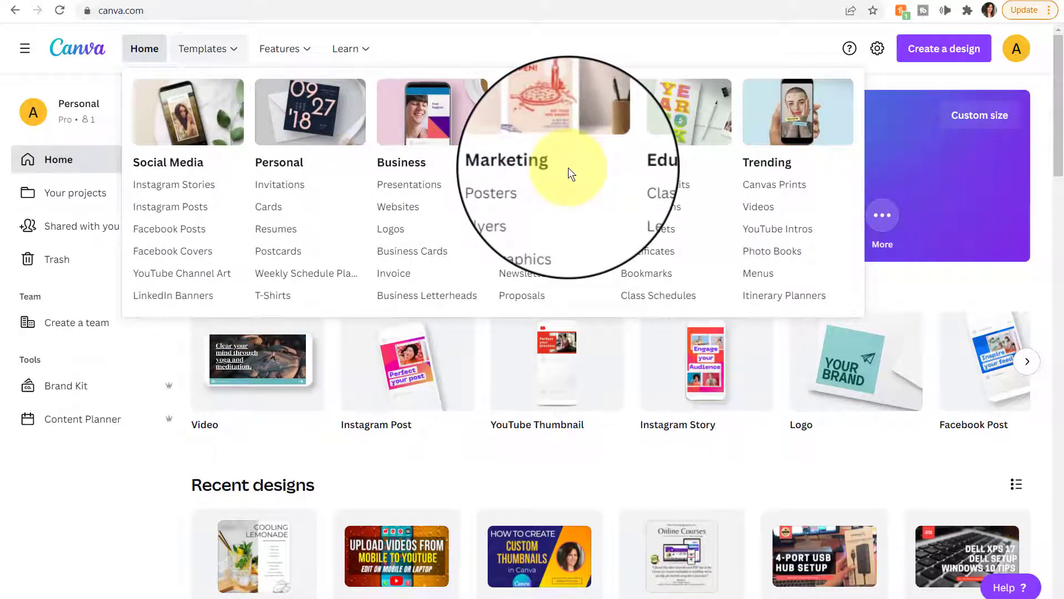
- Browse the Facebook Posts templates page (91,514 templates), then return to the home dashboard
{"action": "left_click", "coordinate": [189, 234]}
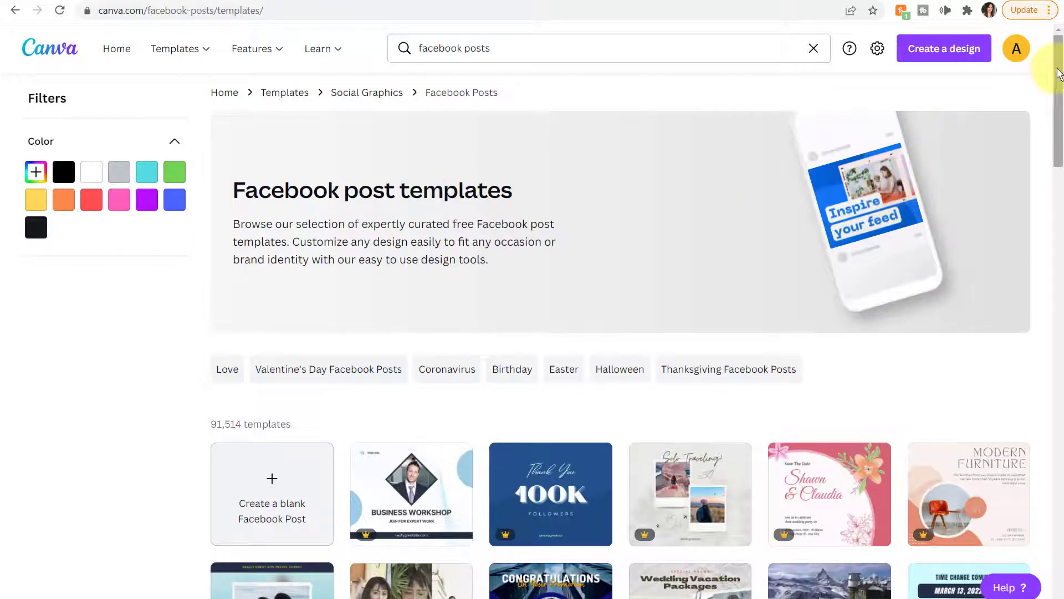
{"action": "left_click_drag", "start_coordinate": [1059, 73], "coordinate": [1045, 14]}
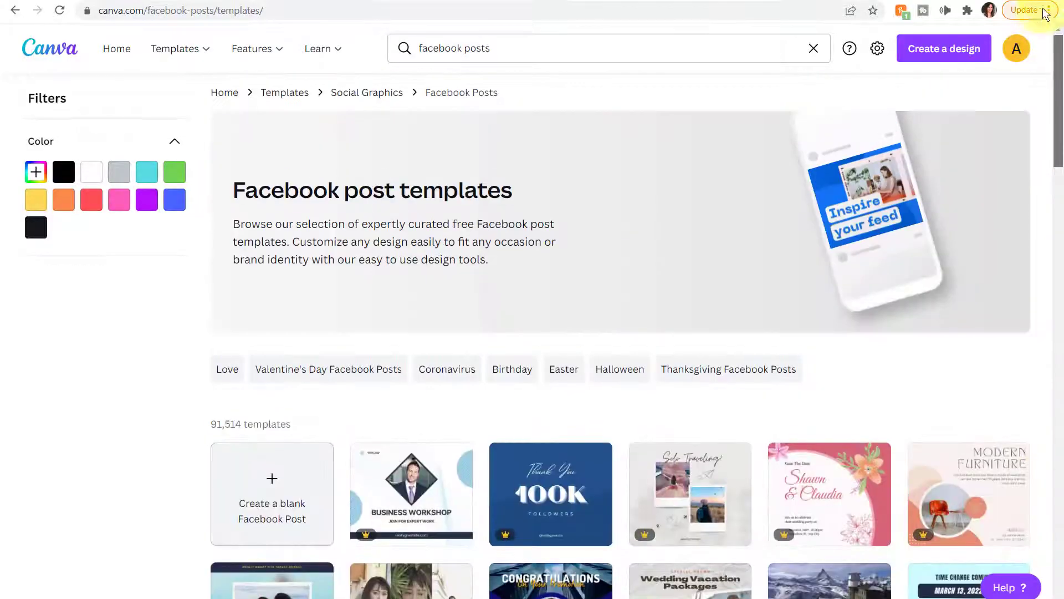
{"action": "left_click", "coordinate": [66, 40]}
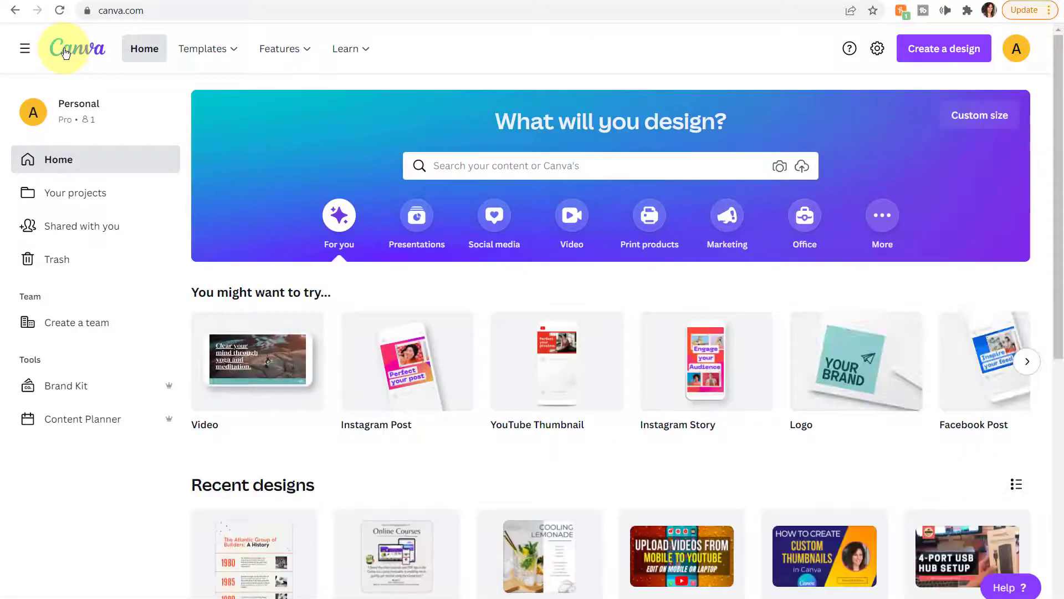
{"action": "mouse_move", "coordinate": [273, 48]}
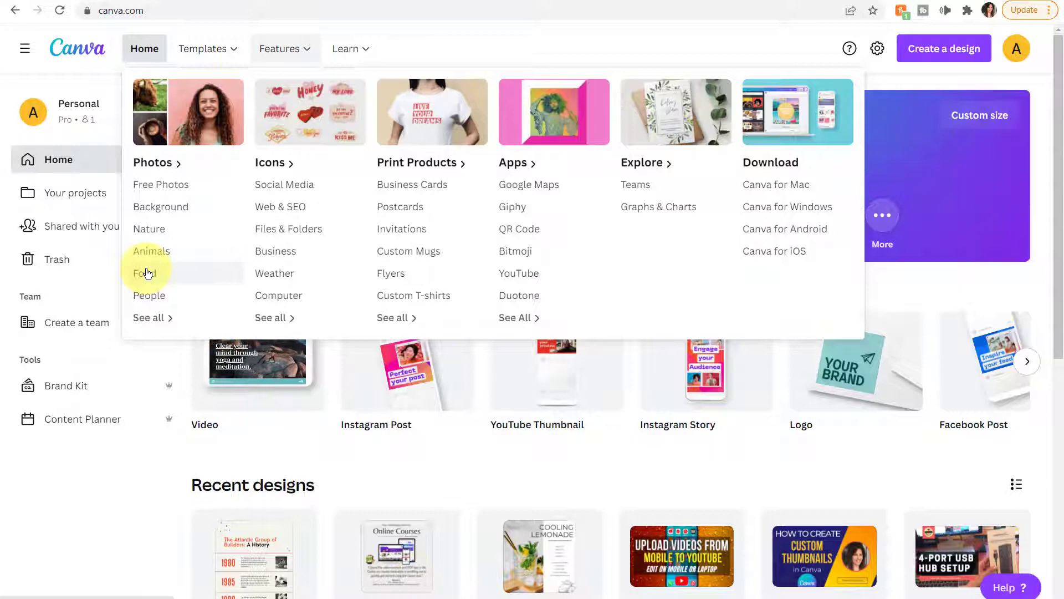
{"action": "left_click", "coordinate": [159, 320]}
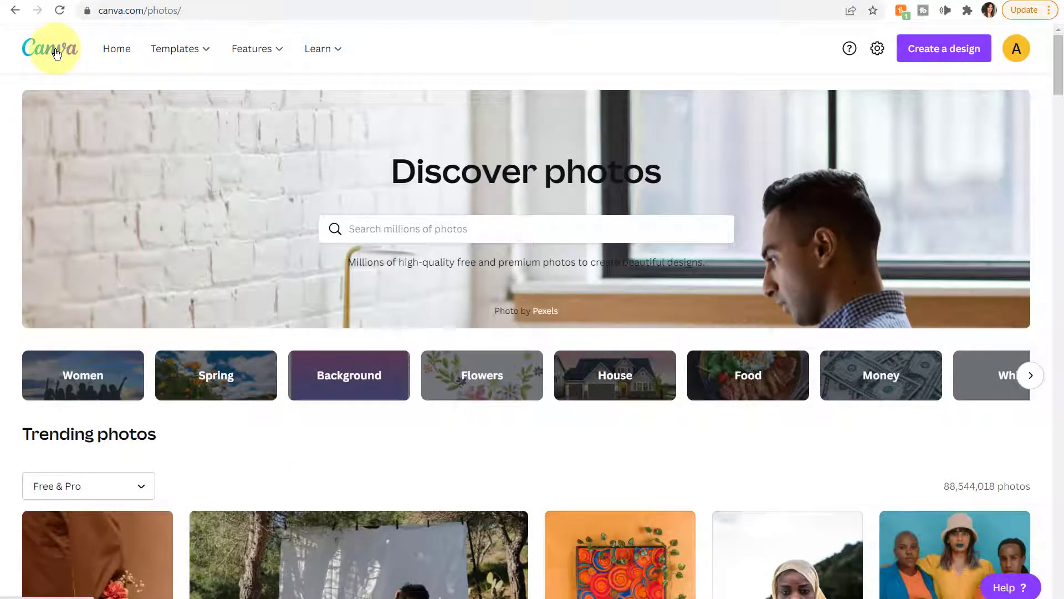
{"action": "left_click", "coordinate": [56, 52]}
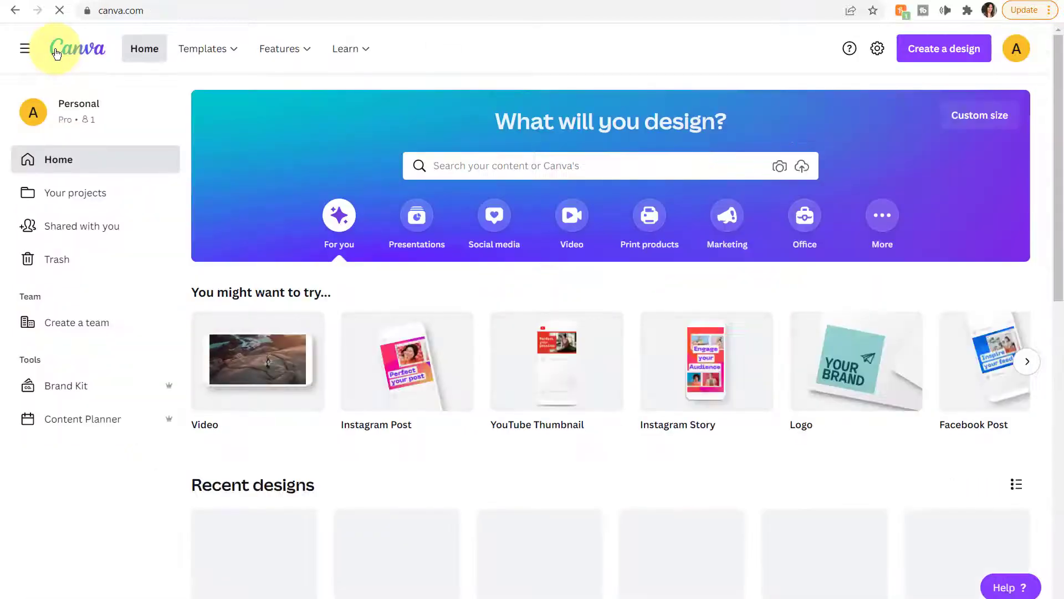
{"action": "mouse_move", "coordinate": [346, 49]}
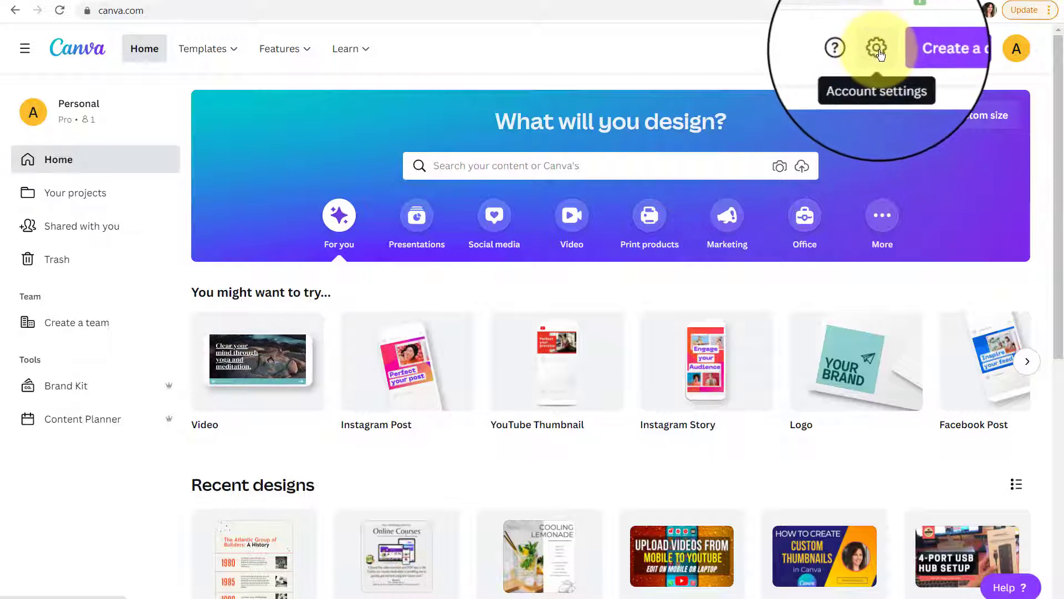
{"action": "left_click", "coordinate": [945, 55]}
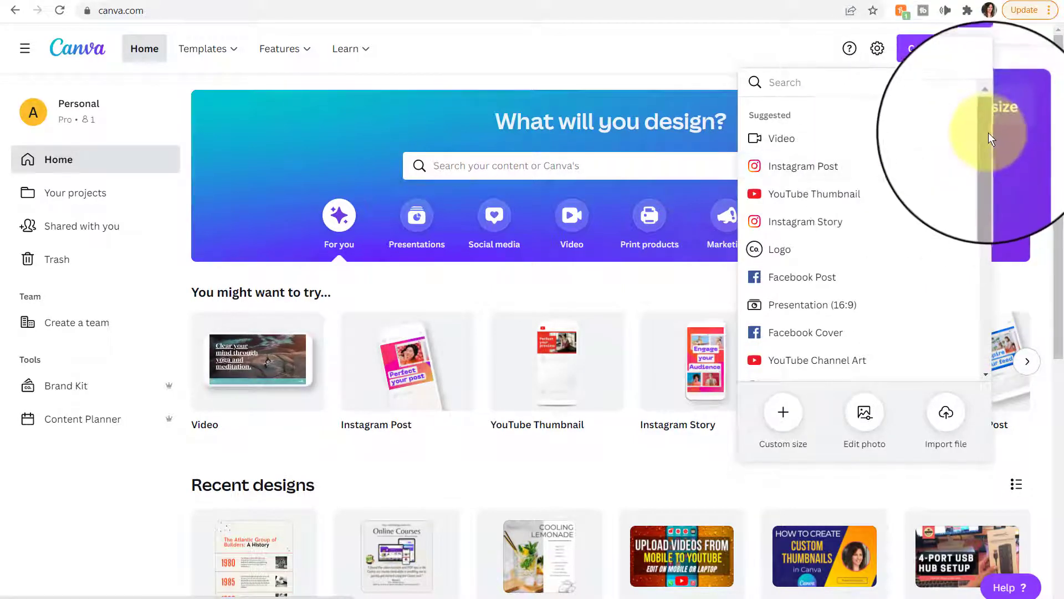
{"action": "mouse_move", "coordinate": [989, 126]}
{"action": "left_mouse_down"}
{"action": "mouse_move", "coordinate": [1006, 318]}
{"action": "mouse_move", "coordinate": [970, 79]}
{"action": "left_mouse_up"}
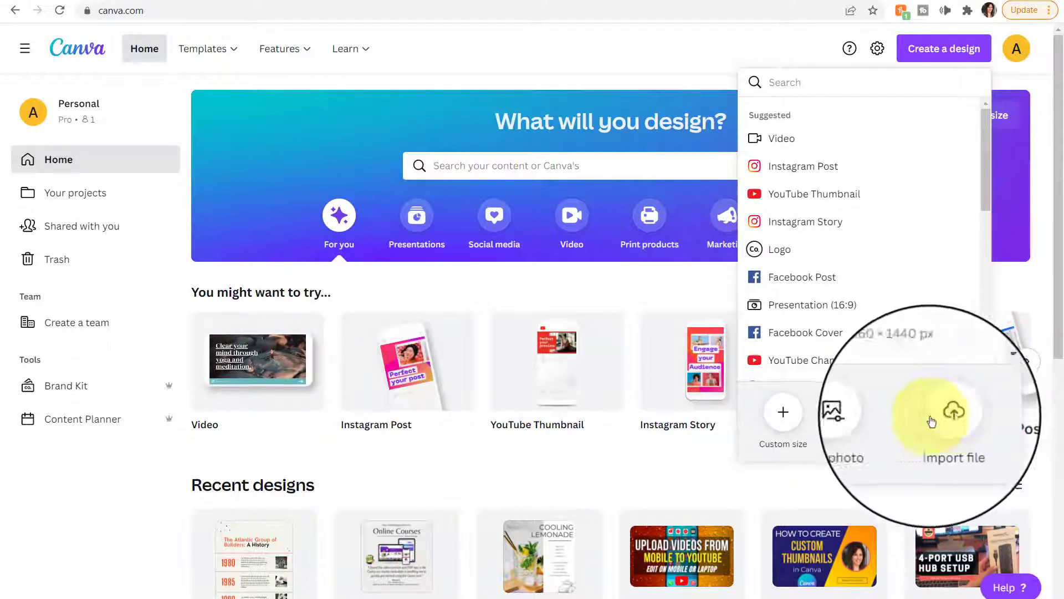
{"action": "left_click", "coordinate": [105, 494]}
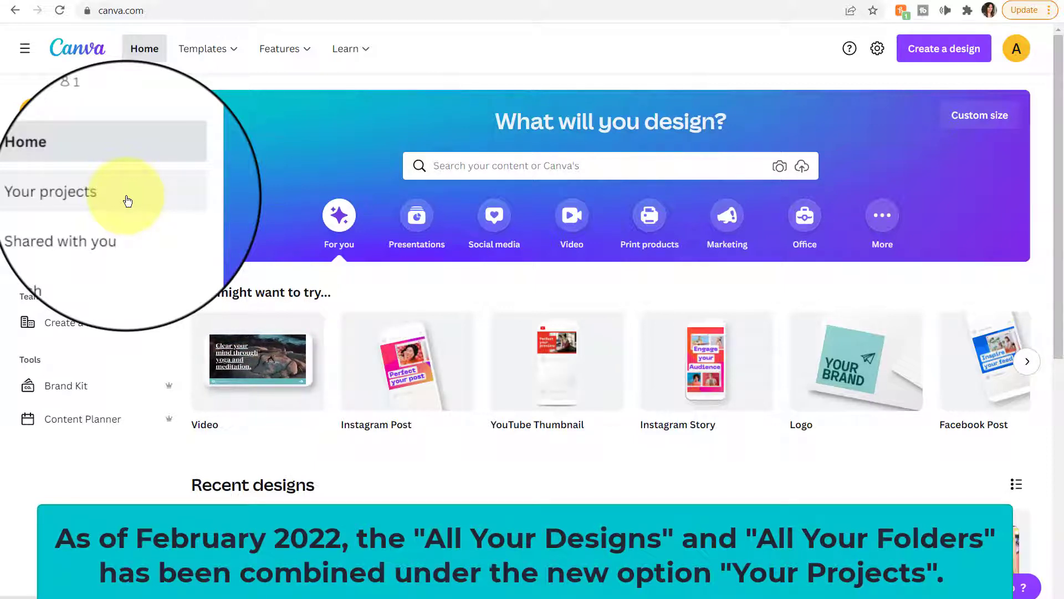
- Tour the Your projects Folders, Designs, Images and Videos tabs, then view Shared with you
{"action": "left_click", "coordinate": [128, 200]}
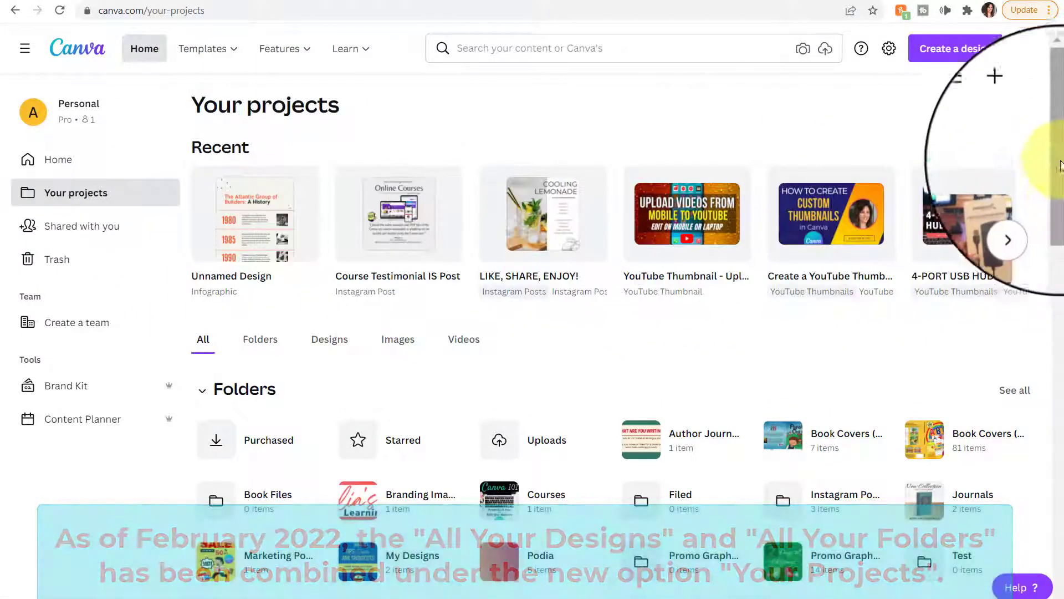
{"action": "left_click_drag", "start_coordinate": [1059, 144], "coordinate": [1058, 199]}
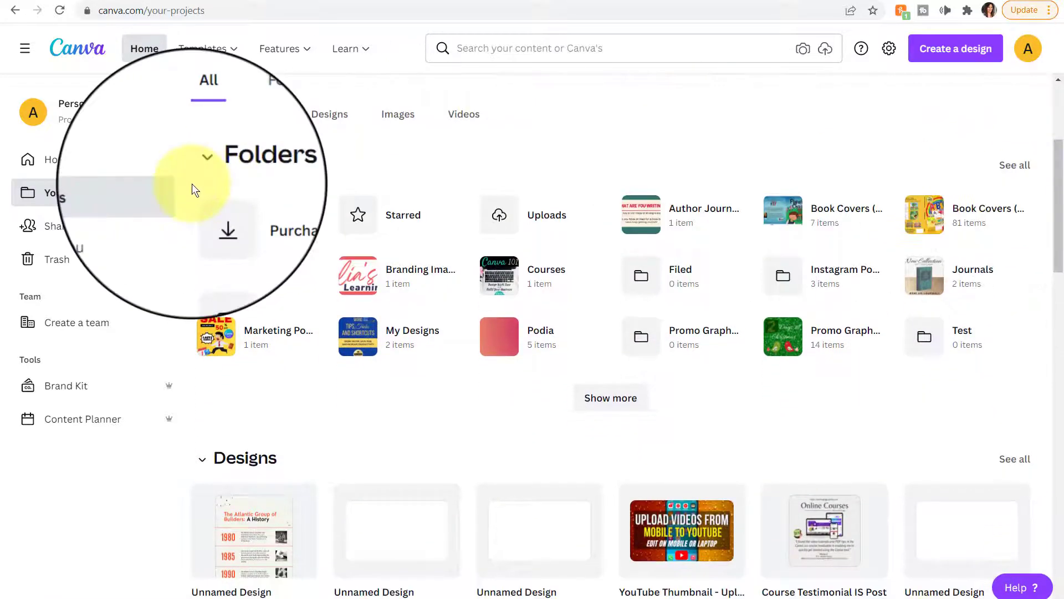
{"action": "left_click", "coordinate": [261, 119]}
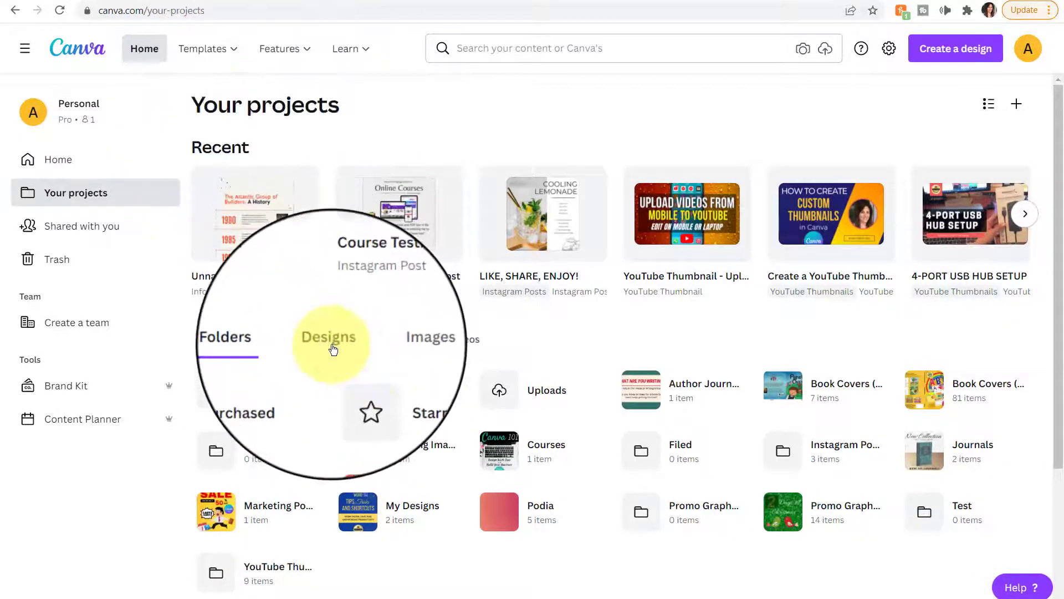
{"action": "left_click", "coordinate": [331, 341]}
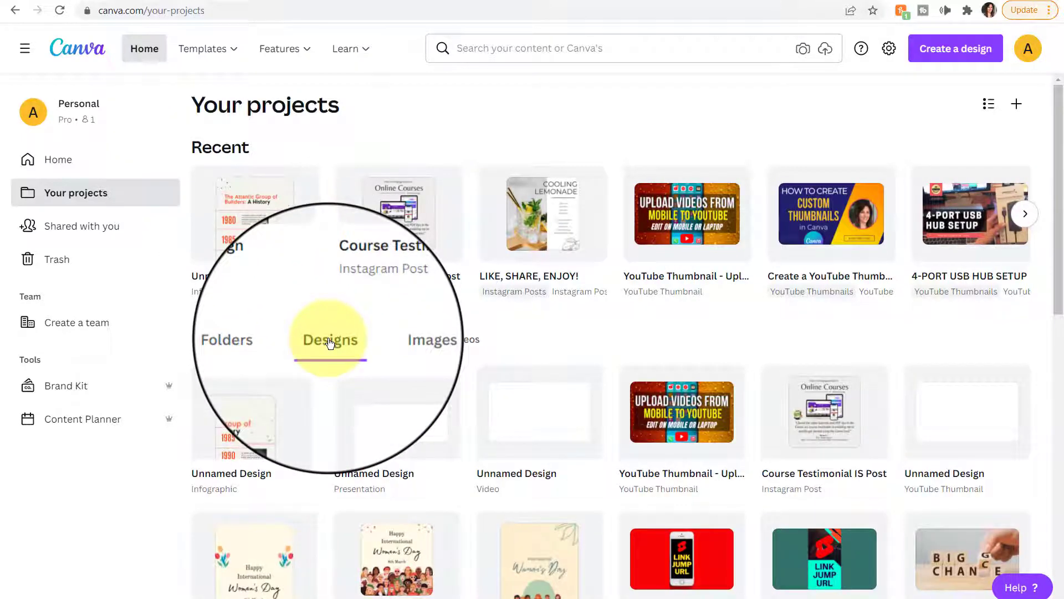
{"action": "left_click", "coordinate": [404, 343]}
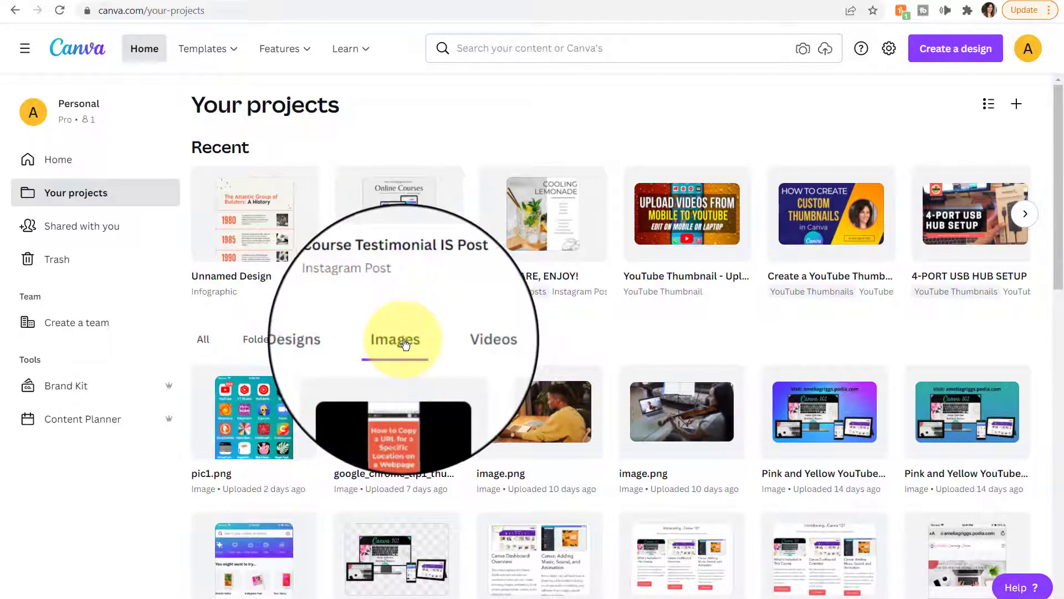
{"action": "left_click", "coordinate": [464, 343]}
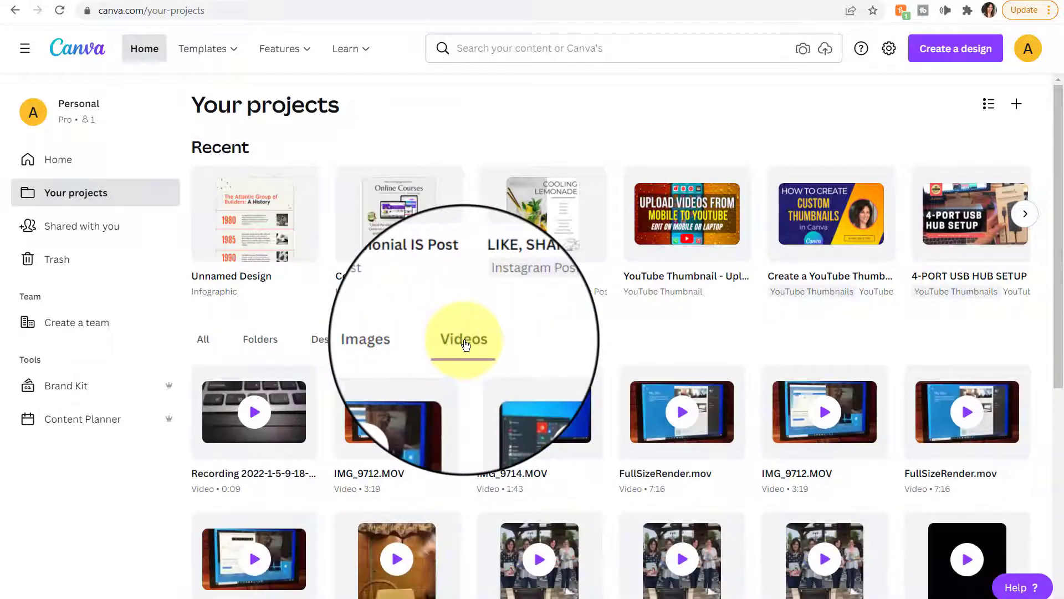
{"action": "left_click", "coordinate": [89, 229]}
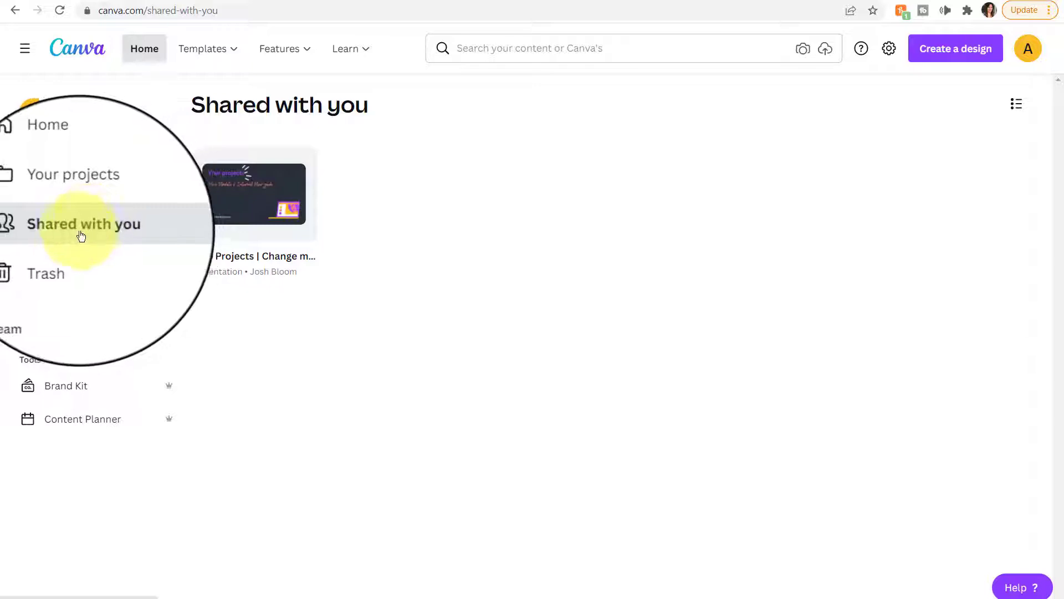
- In Trash, show the restore and delete options for the Brown Cooking Tutorial design
{"action": "left_click", "coordinate": [71, 265]}
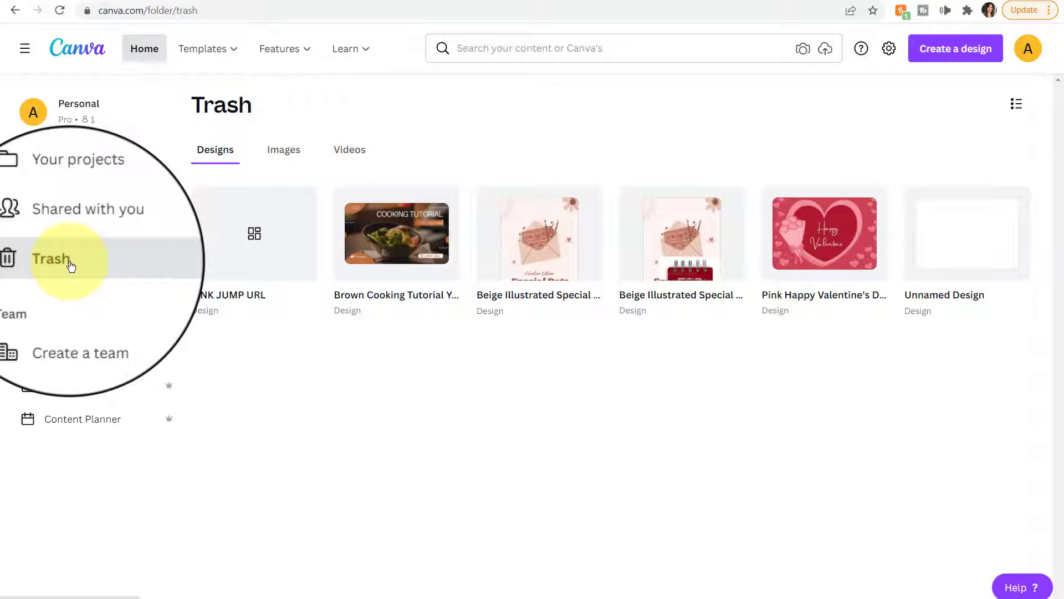
{"action": "mouse_move", "coordinate": [399, 231]}
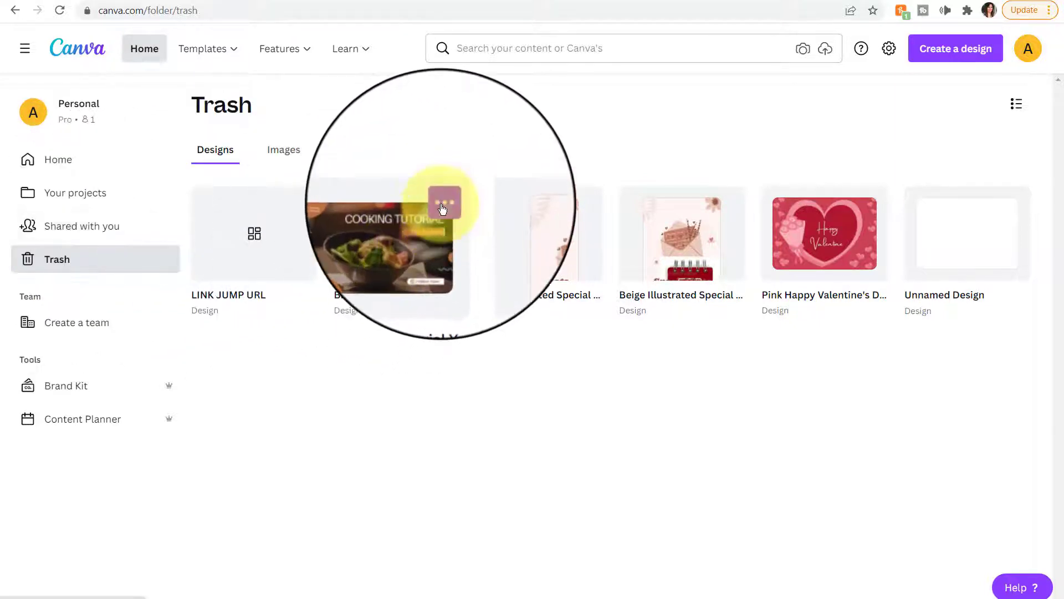
{"action": "left_click", "coordinate": [443, 206]}
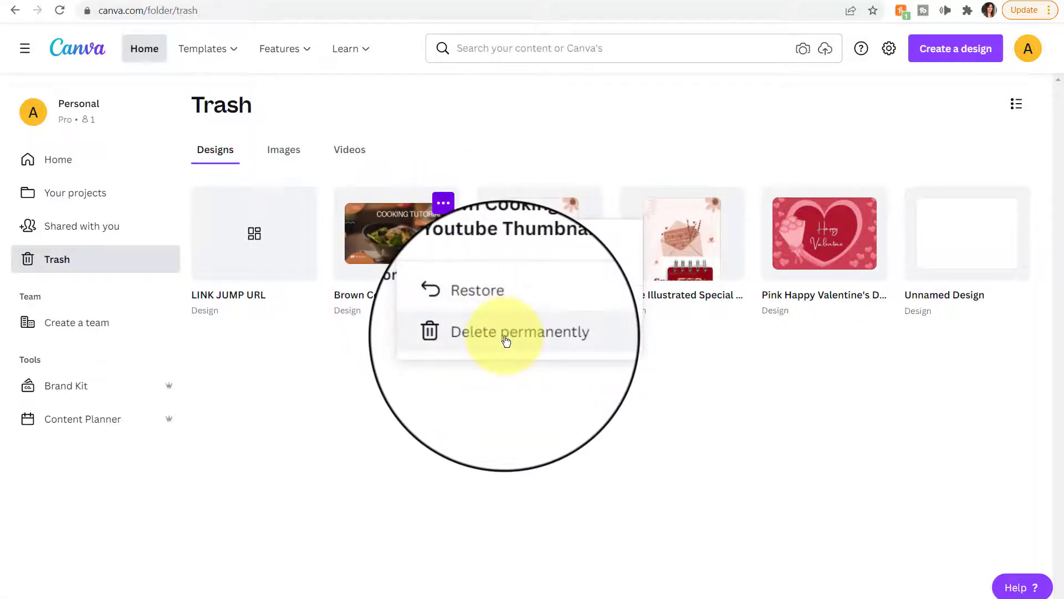
- Start team creation, then dismiss the 'Tell us about your team' prompt back to Trash
{"action": "left_click", "coordinate": [84, 325]}
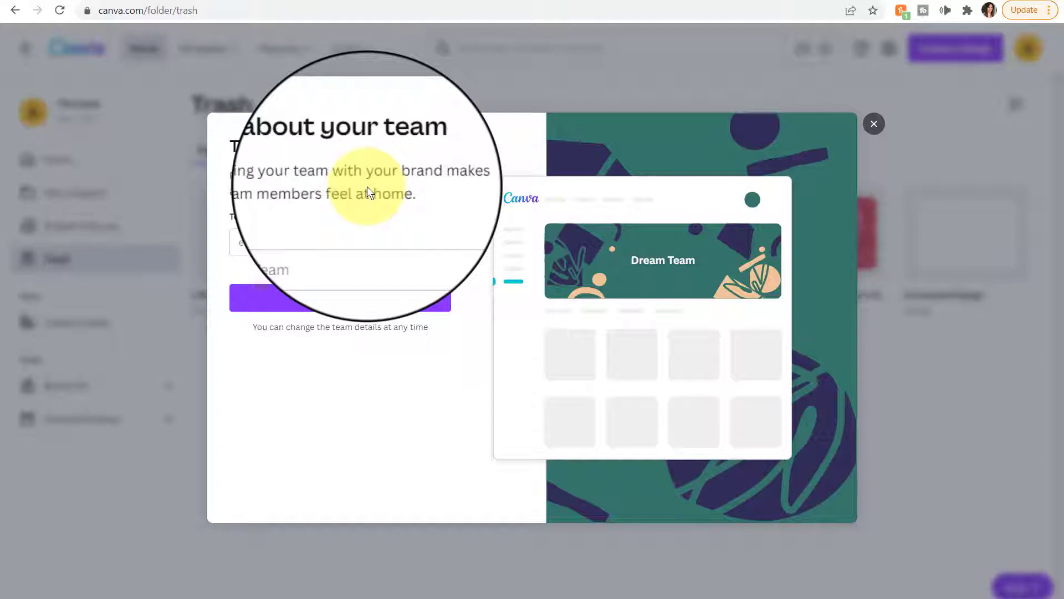
{"action": "left_click", "coordinate": [874, 125]}
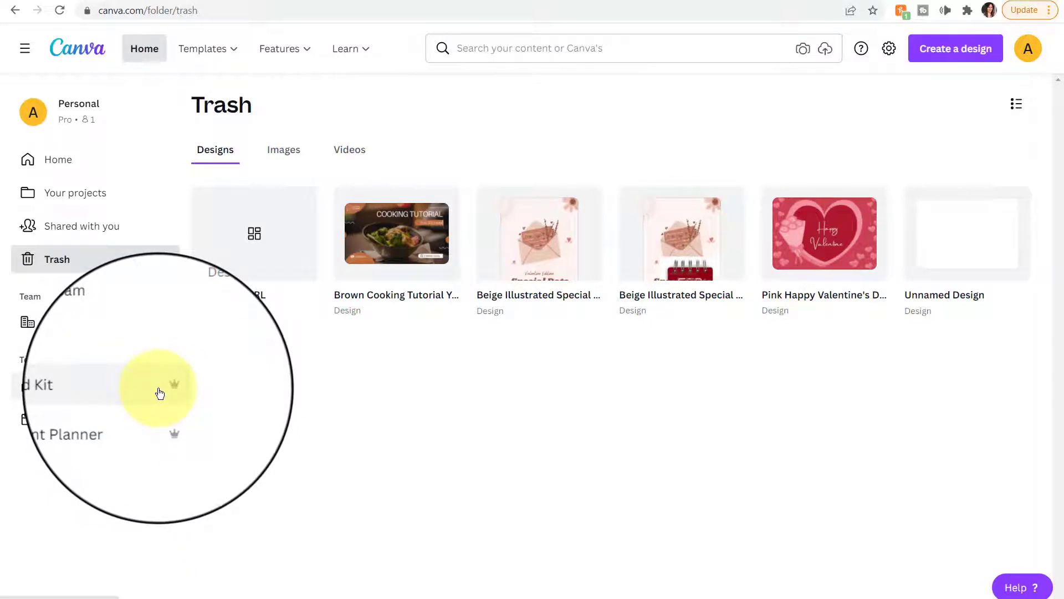
- Look over My Brand Kit, then switch to the March 2022 Content Planner
{"action": "left_click", "coordinate": [107, 393]}
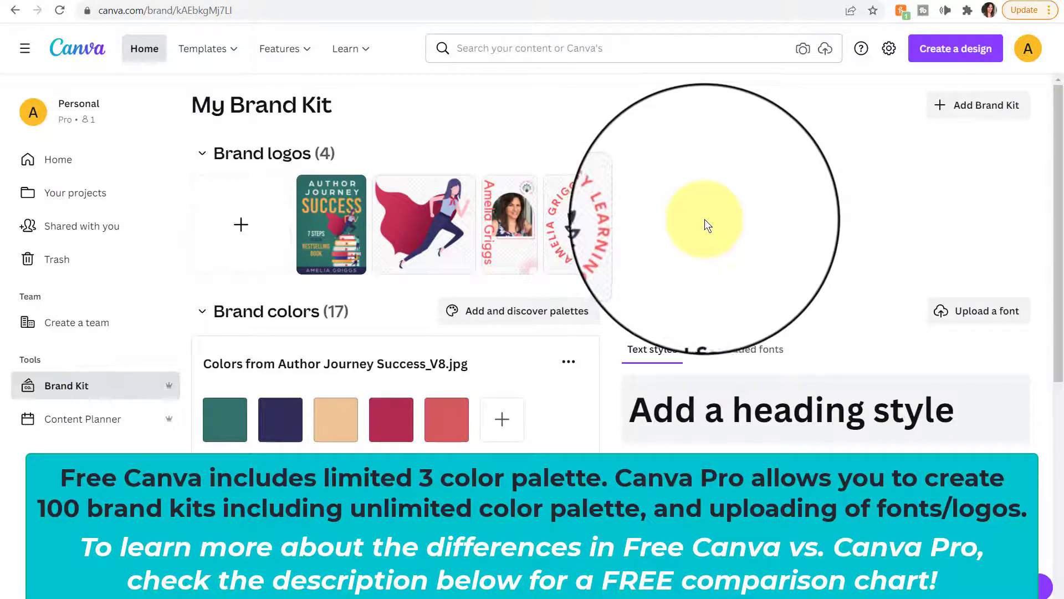
{"action": "left_click", "coordinate": [112, 423]}
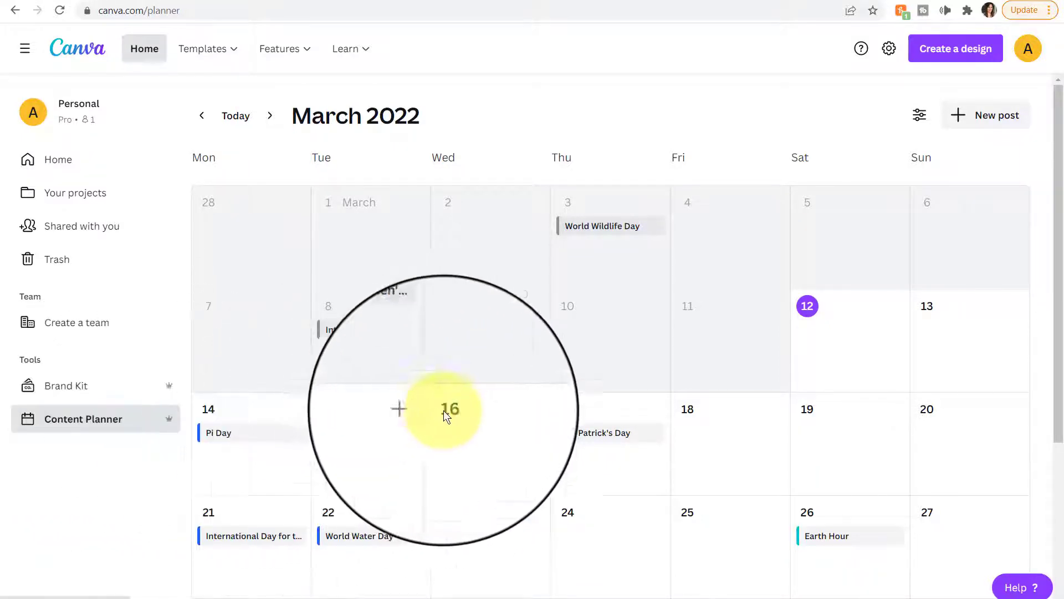
- Add a post on 16 March using the Online Courses design
{"action": "mouse_move", "coordinate": [531, 417]}
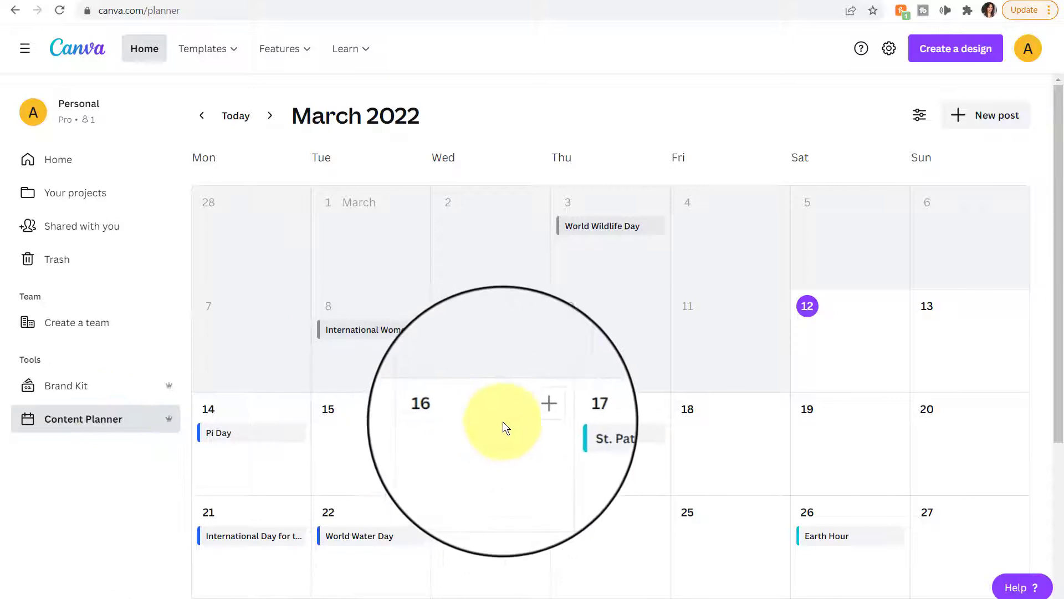
{"action": "left_click", "coordinate": [534, 416]}
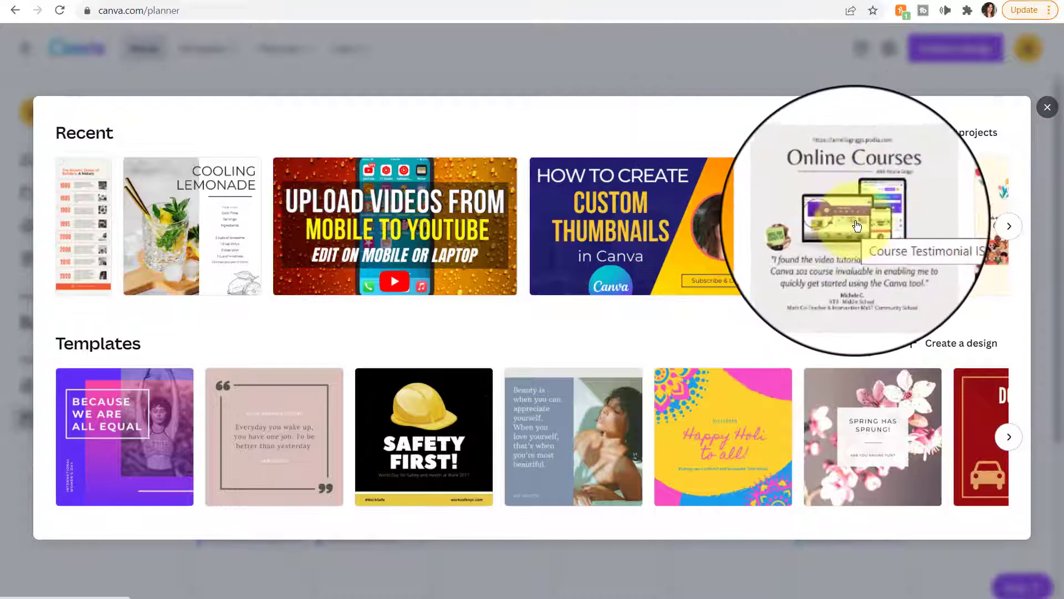
{"action": "left_click", "coordinate": [857, 225]}
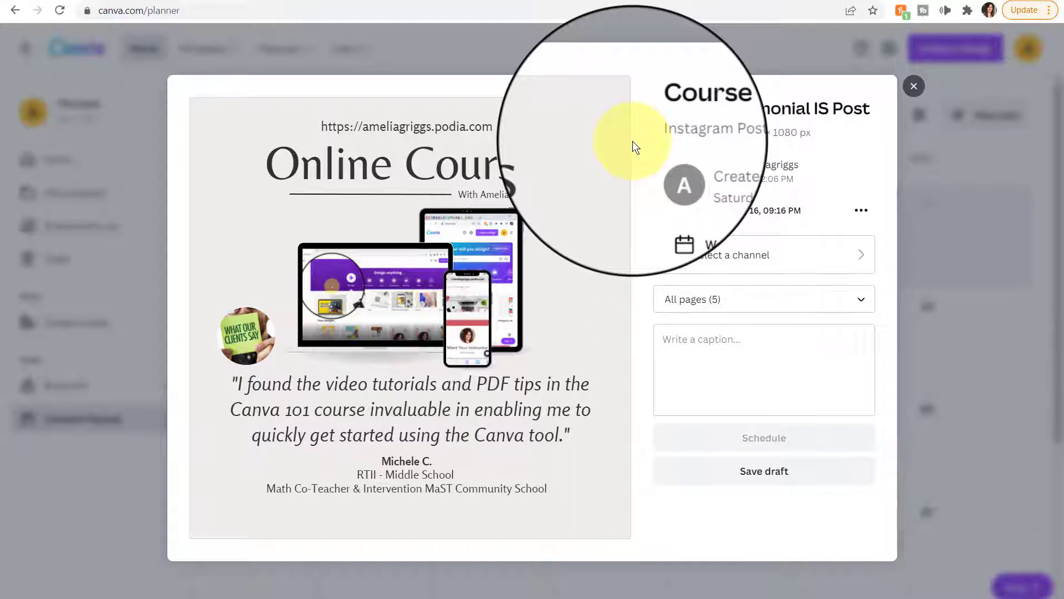
- Review the channel and page options for the Course Testimonial post, then close its scheduling dialog
{"action": "left_click", "coordinate": [672, 254]}
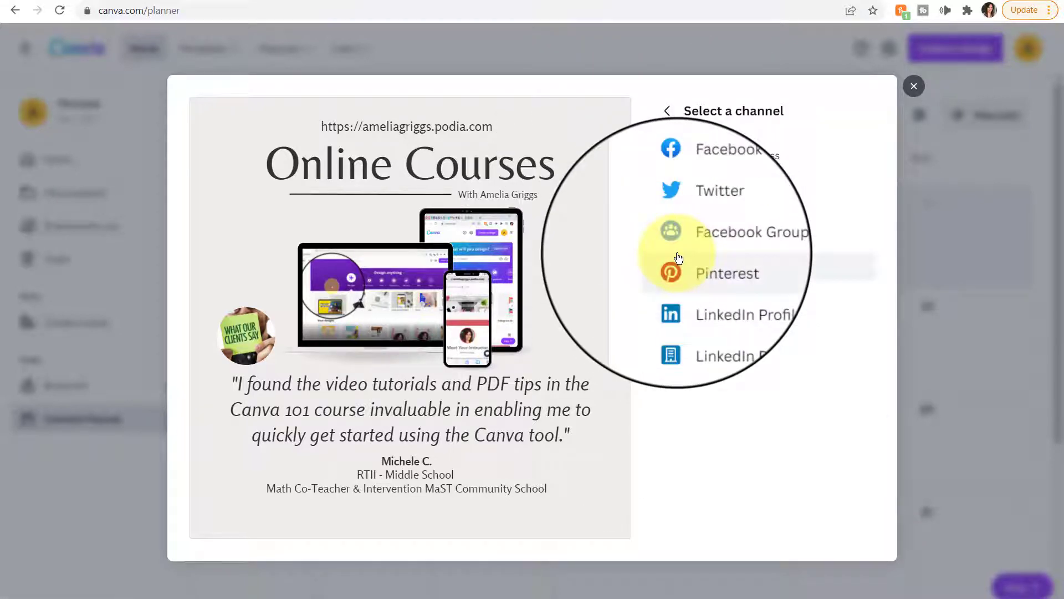
{"action": "left_click", "coordinate": [667, 110]}
{"action": "left_click", "coordinate": [861, 299]}
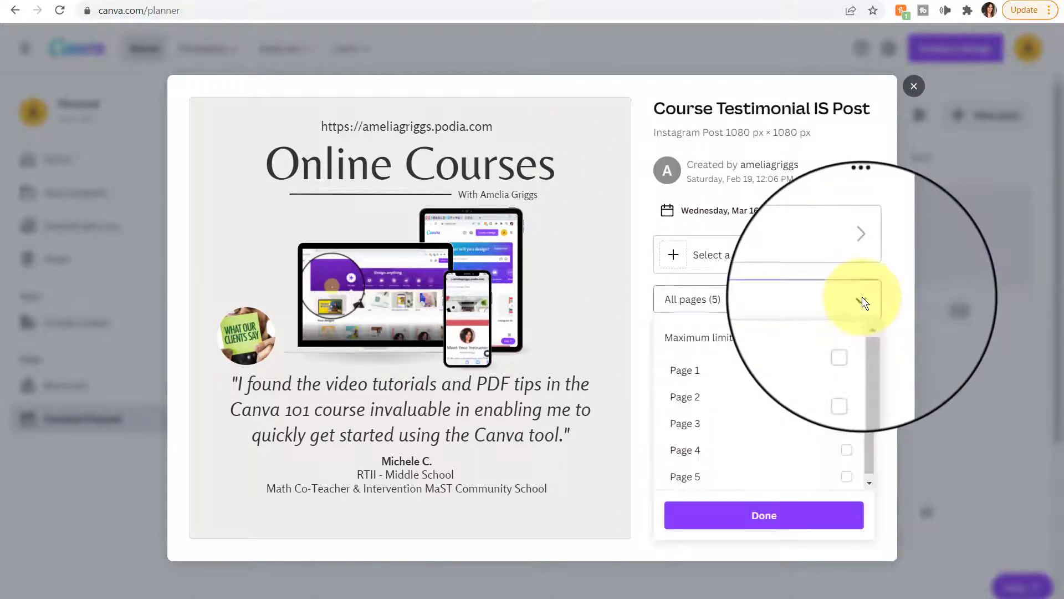
{"action": "left_click", "coordinate": [863, 300]}
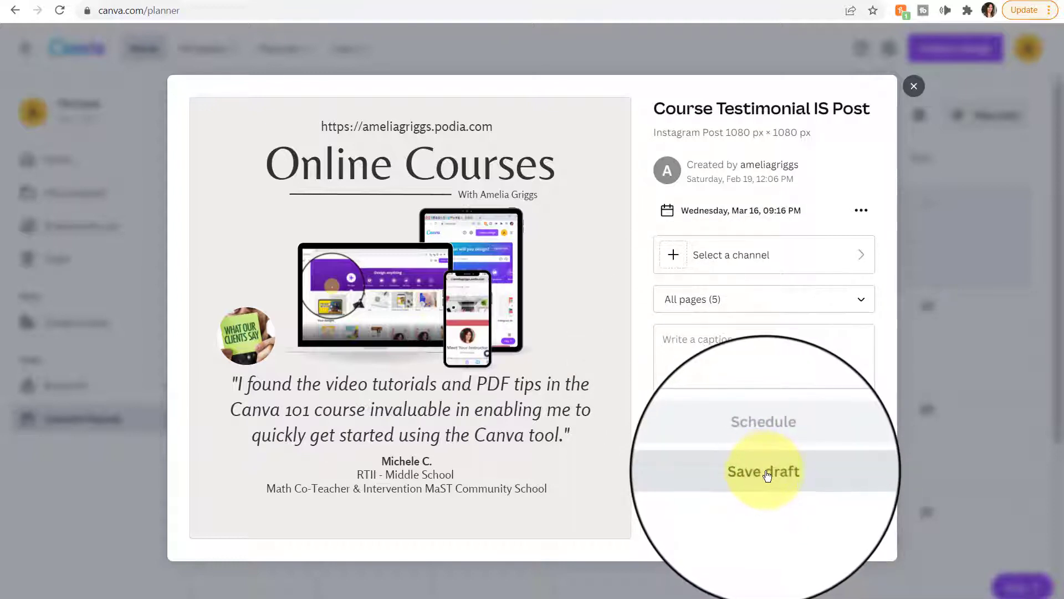
{"action": "left_click", "coordinate": [915, 87]}
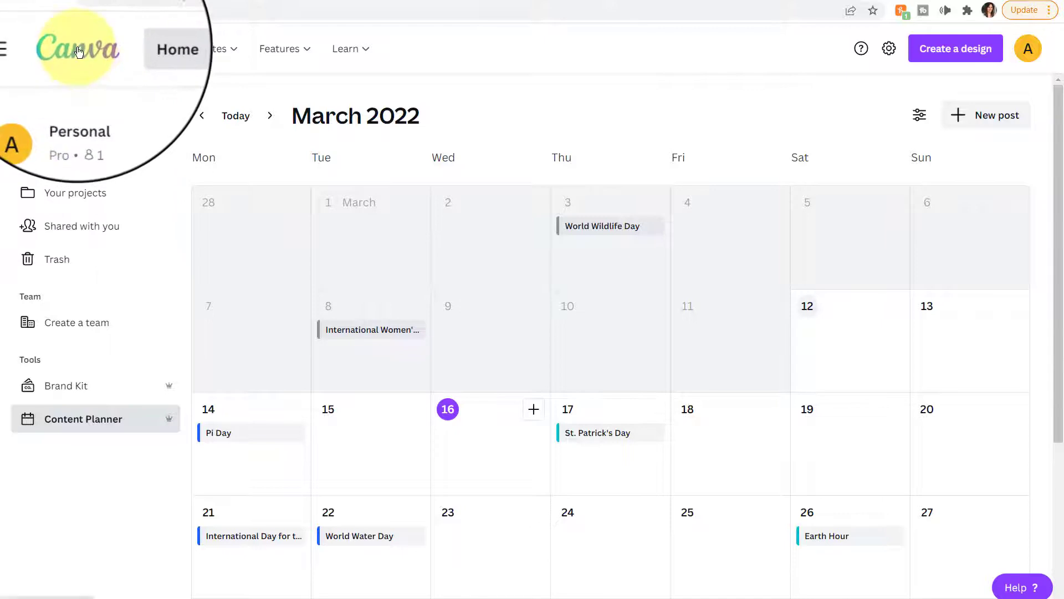
- Leave the Content Planner for the Home dashboard via the Canva logo
{"action": "left_click", "coordinate": [78, 52]}
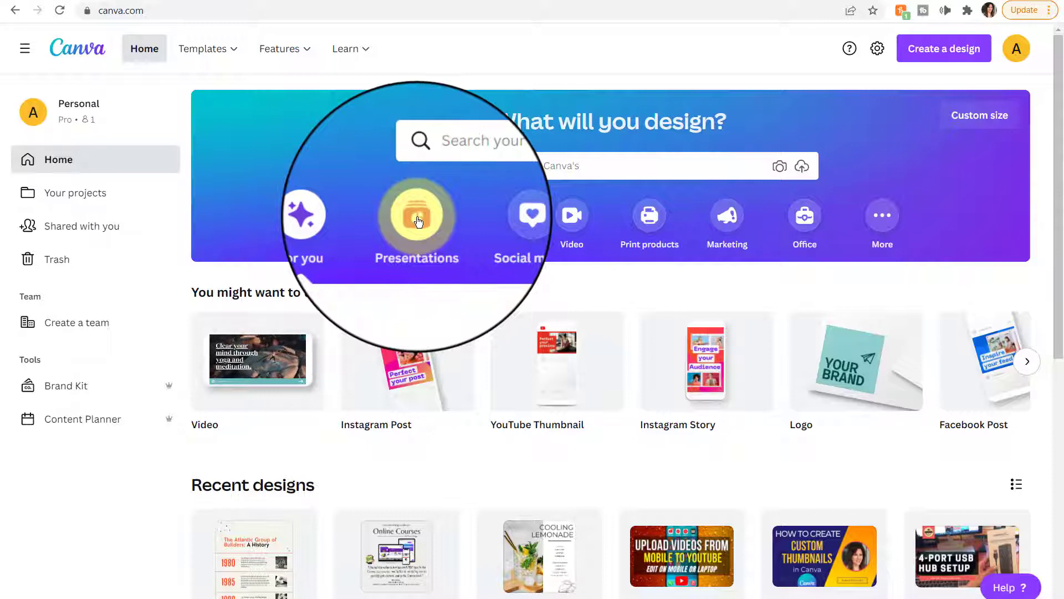
- Browse the Presentations, Social media, Video, Print products, Marketing and Office design types
{"action": "left_click", "coordinate": [417, 216]}
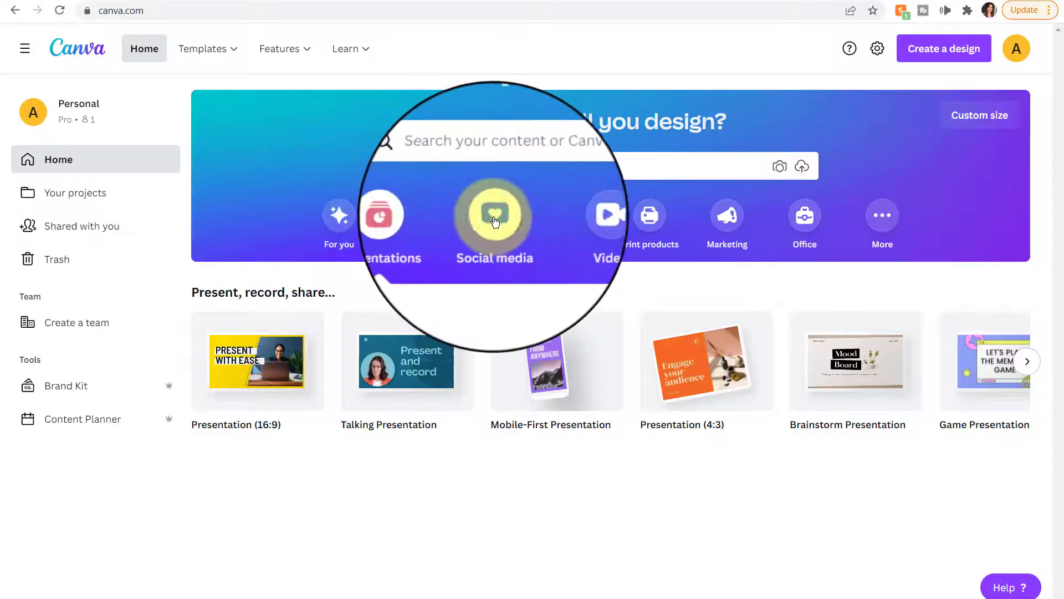
{"action": "left_click", "coordinate": [495, 219]}
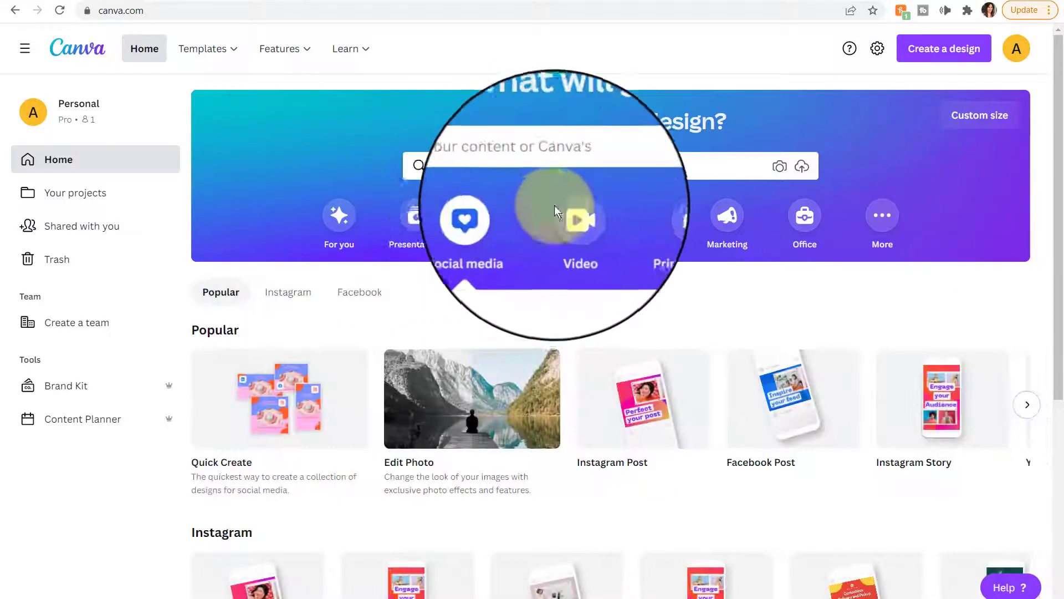
{"action": "left_click", "coordinate": [576, 225]}
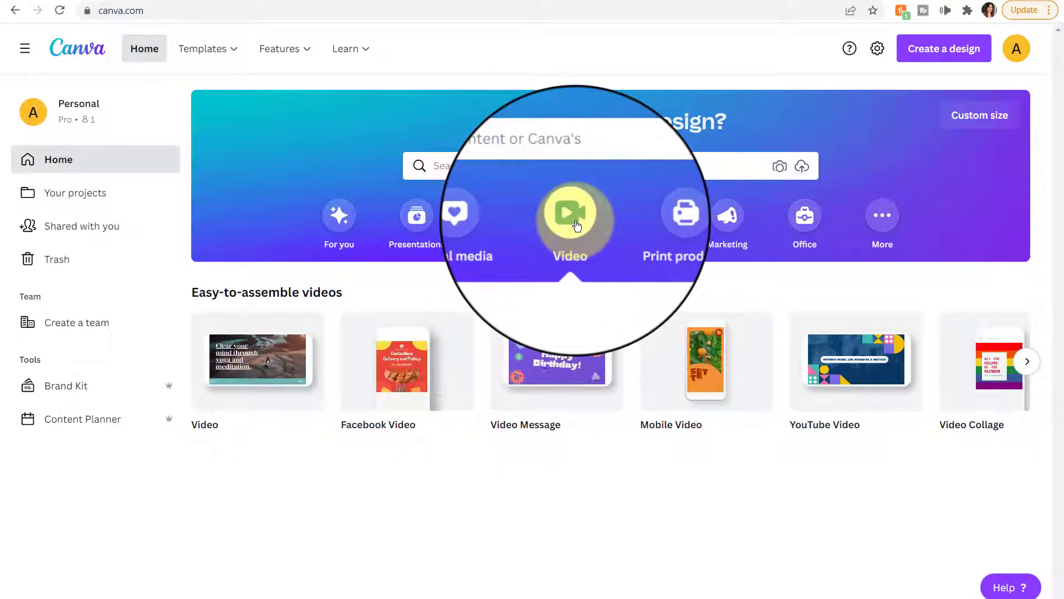
{"action": "left_click", "coordinate": [646, 224]}
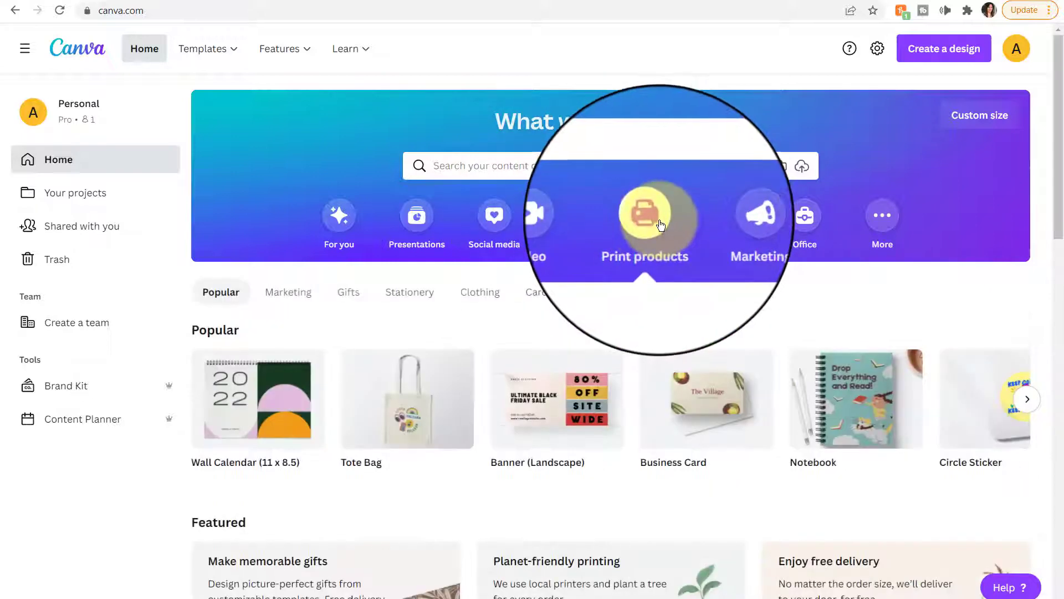
{"action": "left_click", "coordinate": [729, 222]}
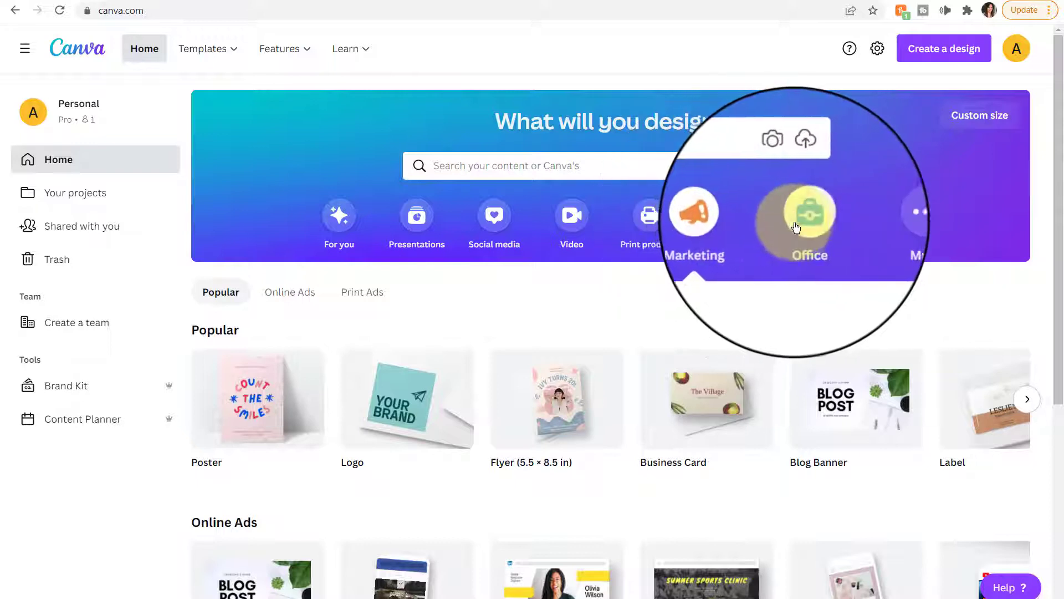
{"action": "left_click", "coordinate": [806, 222]}
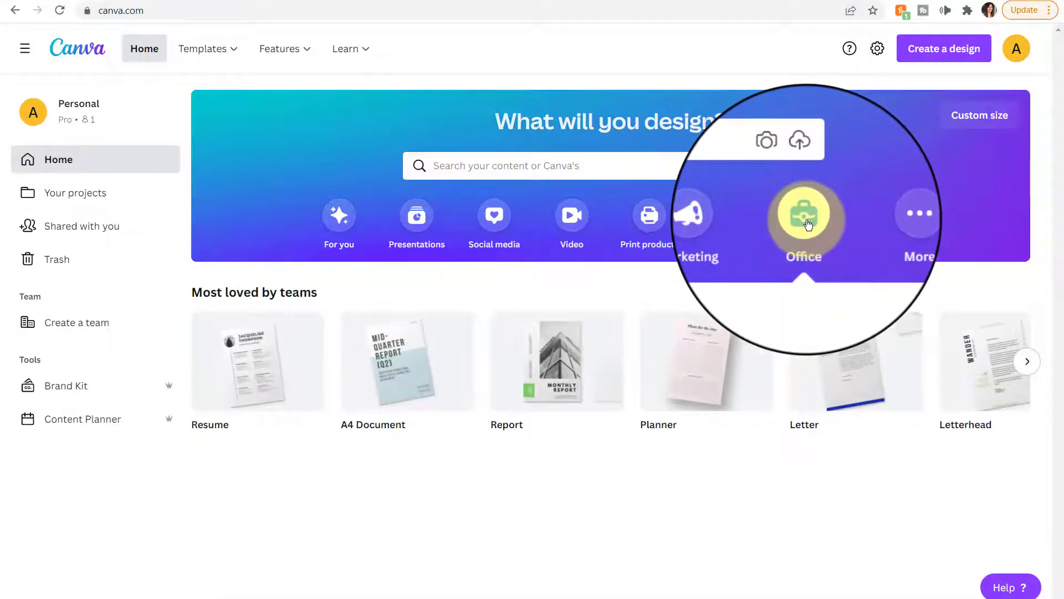
{"action": "left_click", "coordinate": [882, 220]}
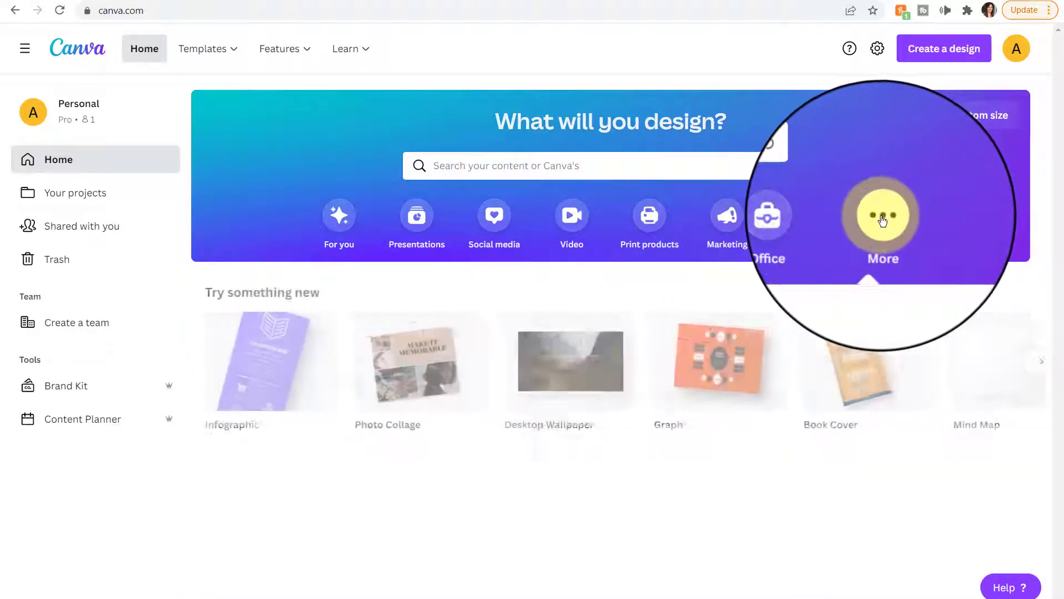
{"action": "mouse_move", "coordinate": [259, 355]}
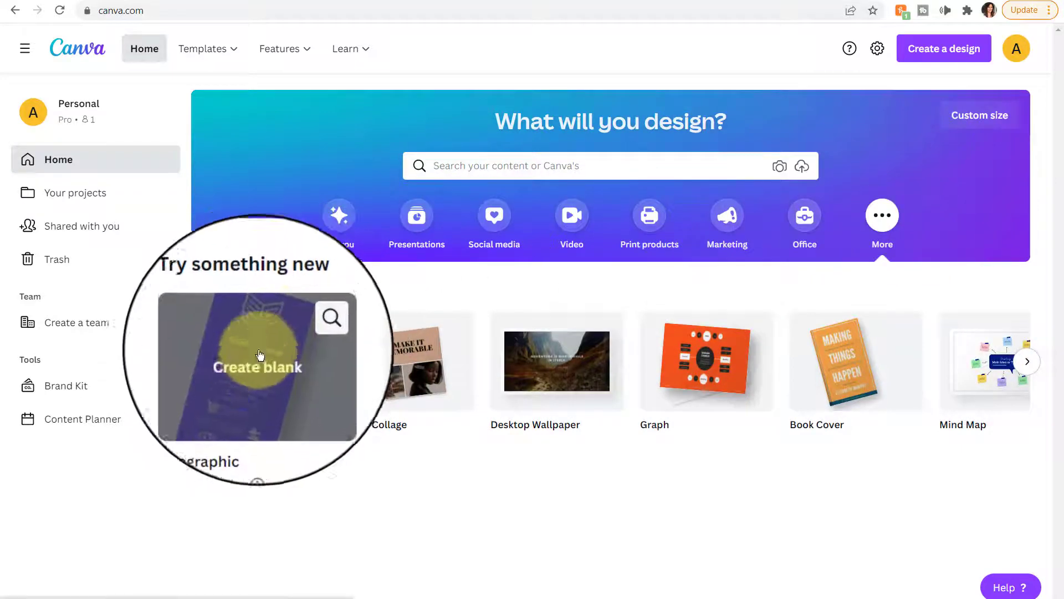
{"action": "mouse_move", "coordinate": [537, 340]}
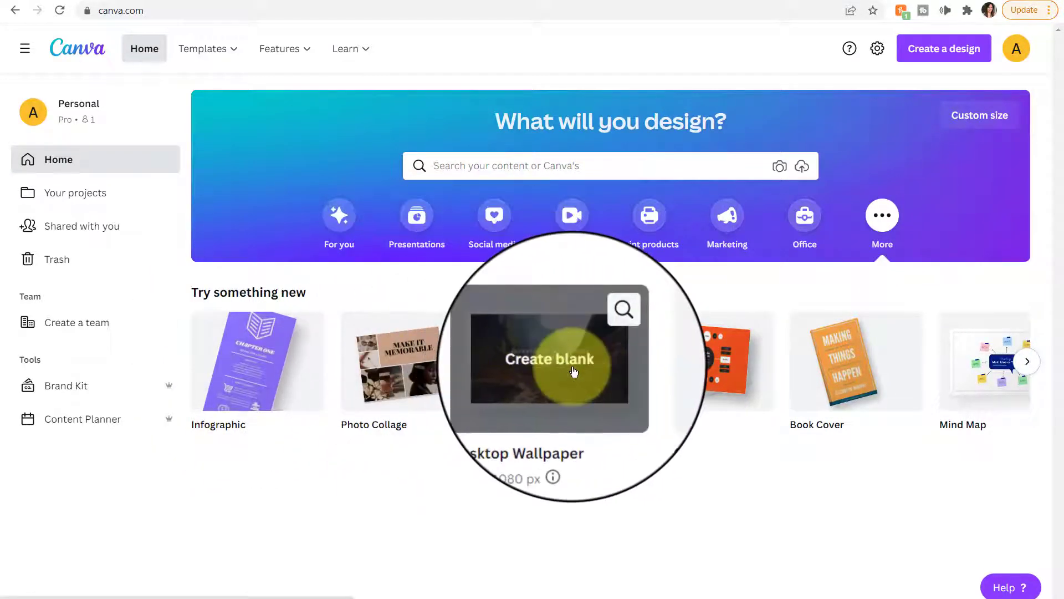
{"action": "mouse_move", "coordinate": [718, 369]}
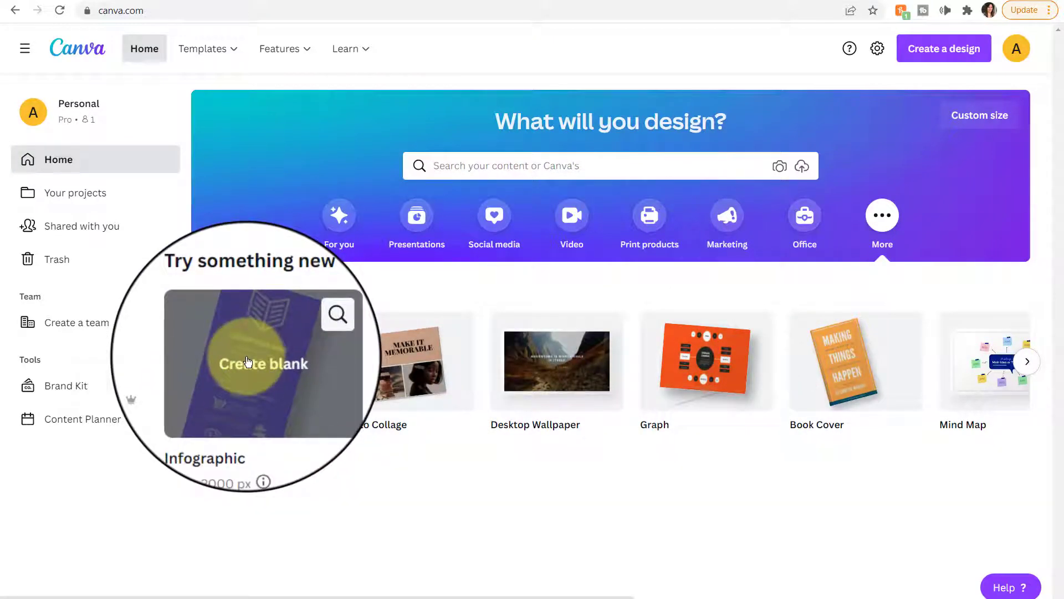
- Start a blank Infographic design and apply the first Informational Infographic template
{"action": "left_click", "coordinate": [248, 362]}
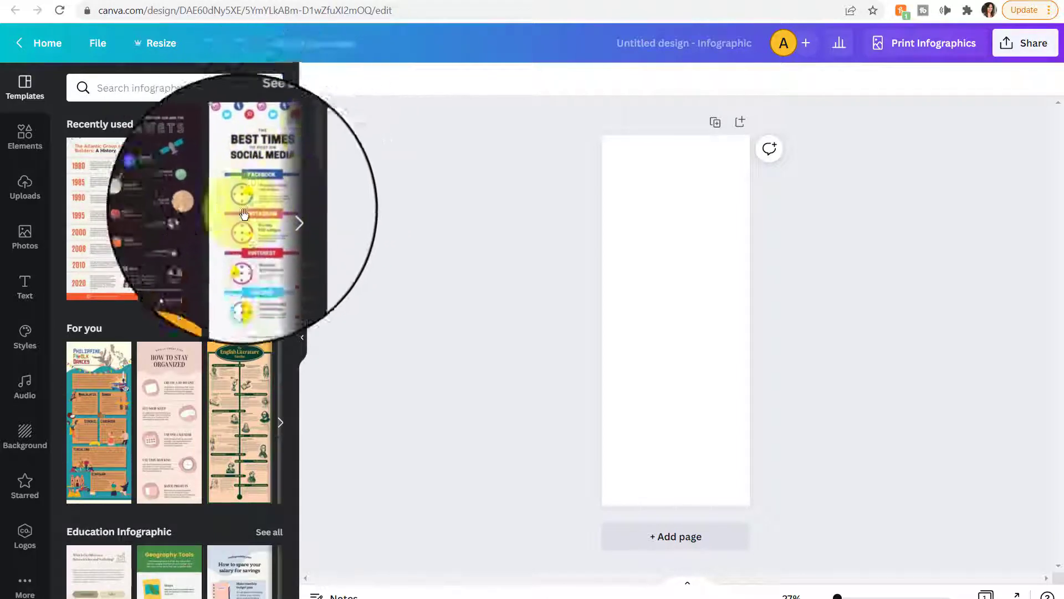
{"action": "left_click_drag", "start_coordinate": [295, 129], "coordinate": [347, 255]}
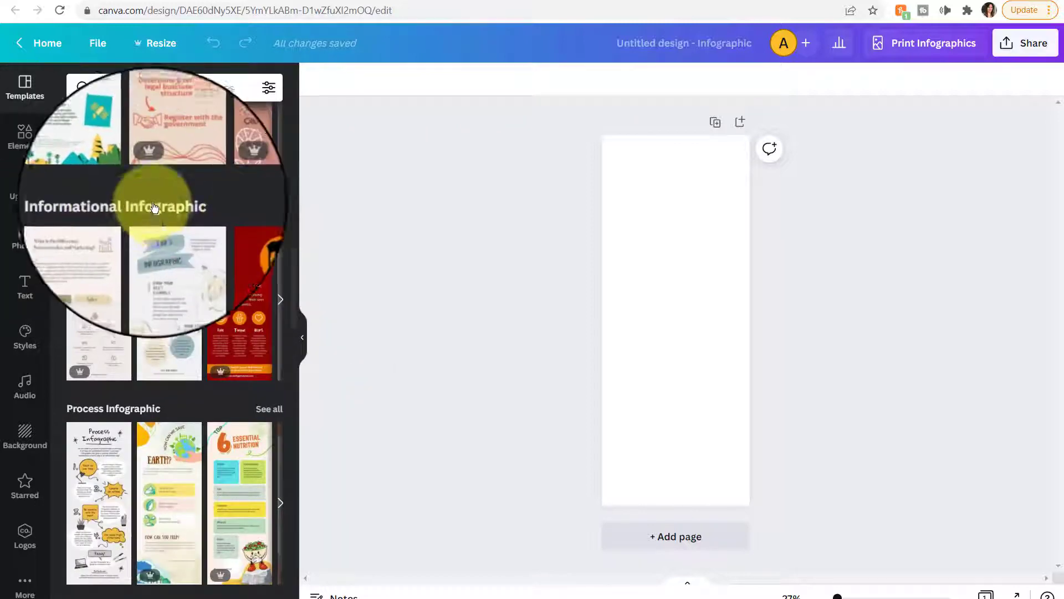
{"action": "mouse_move", "coordinate": [116, 433]}
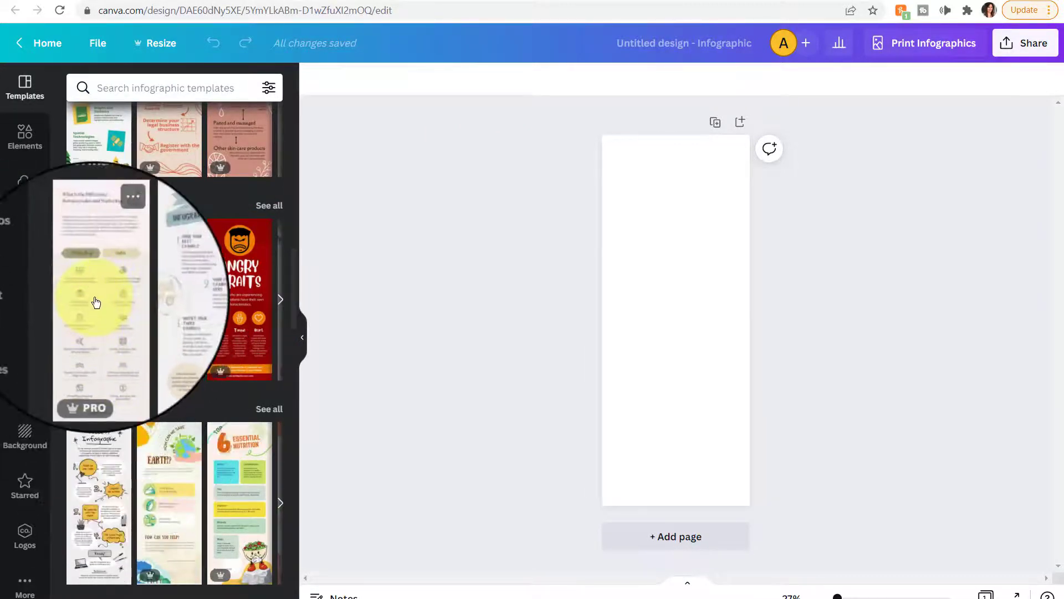
{"action": "left_click", "coordinate": [96, 301]}
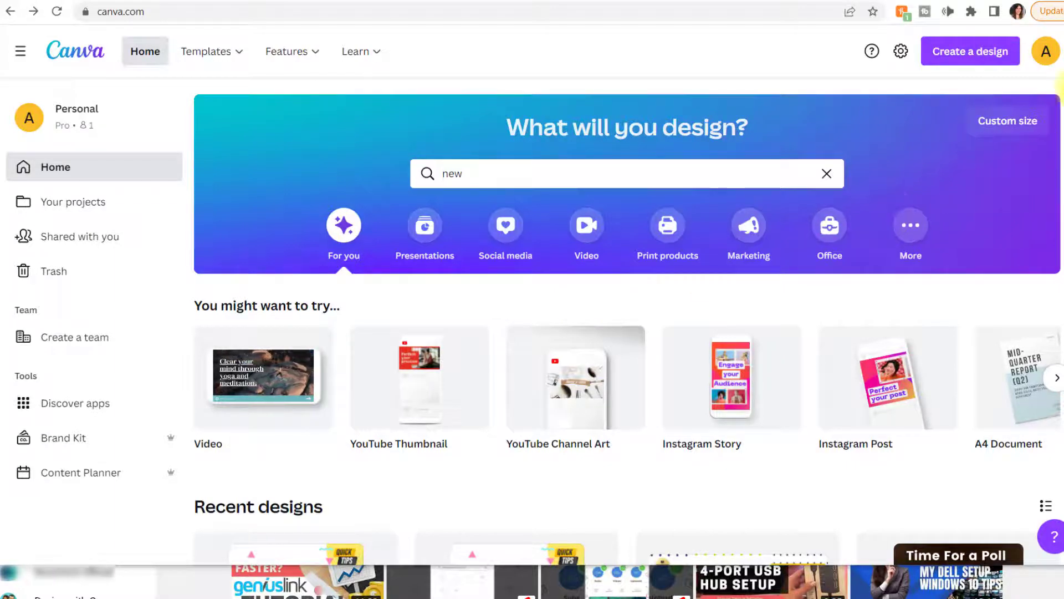
{"action": "scroll", "coordinate": [629, 322], "scroll_direction": "down", "scroll_amount": 2}
{"action": "scroll", "coordinate": [417, 238], "scroll_direction": "down", "scroll_amount": 4}
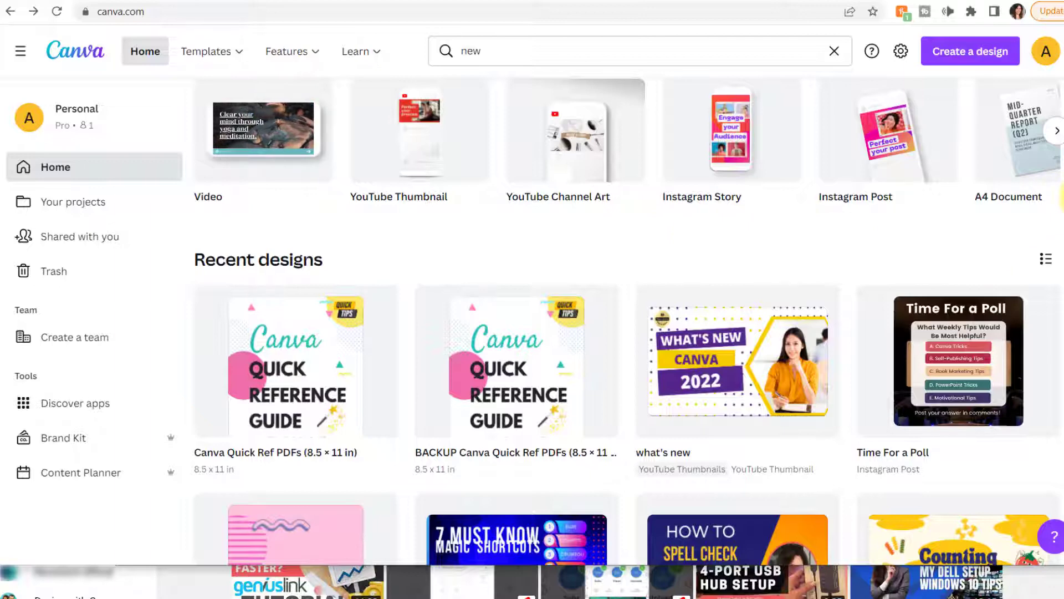
{"action": "scroll", "coordinate": [1062, 199], "scroll_direction": "up", "scroll_amount": 5}
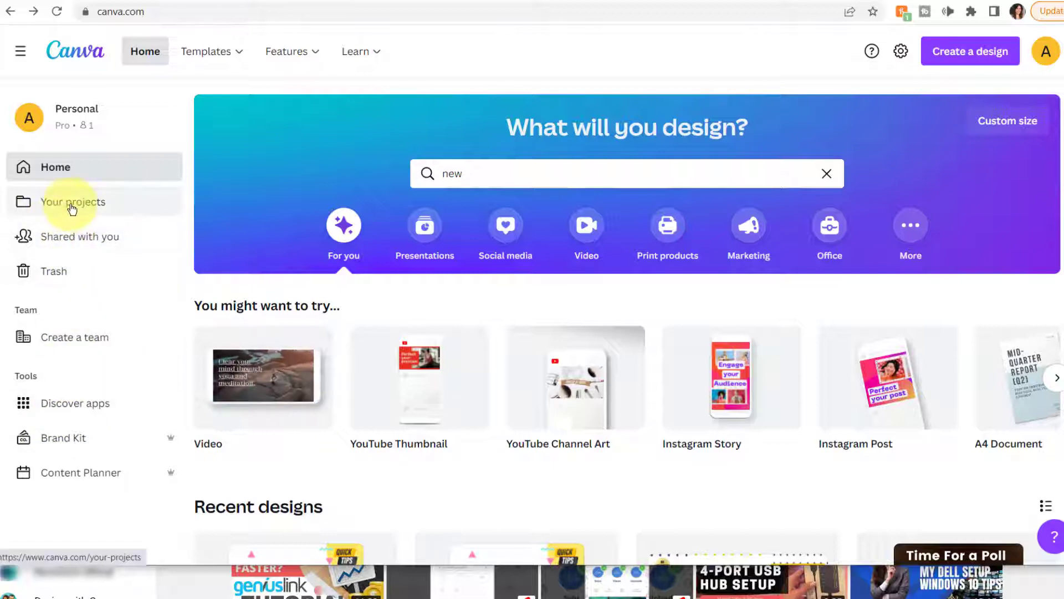
- Search projects for 'youtube thumbnail' and open the YouTube Thumbnails folder
{"action": "left_click", "coordinate": [482, 173]}
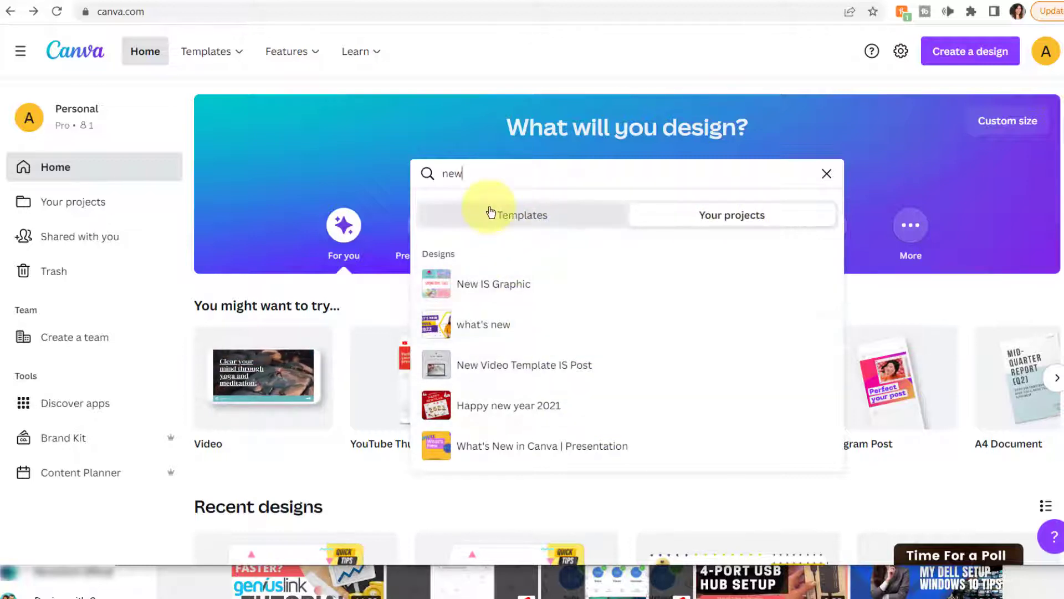
{"action": "key", "text": "BackSpace"}
{"action": "key", "text": "BackSpace"}
{"action": "key", "text": "BackSpace"}
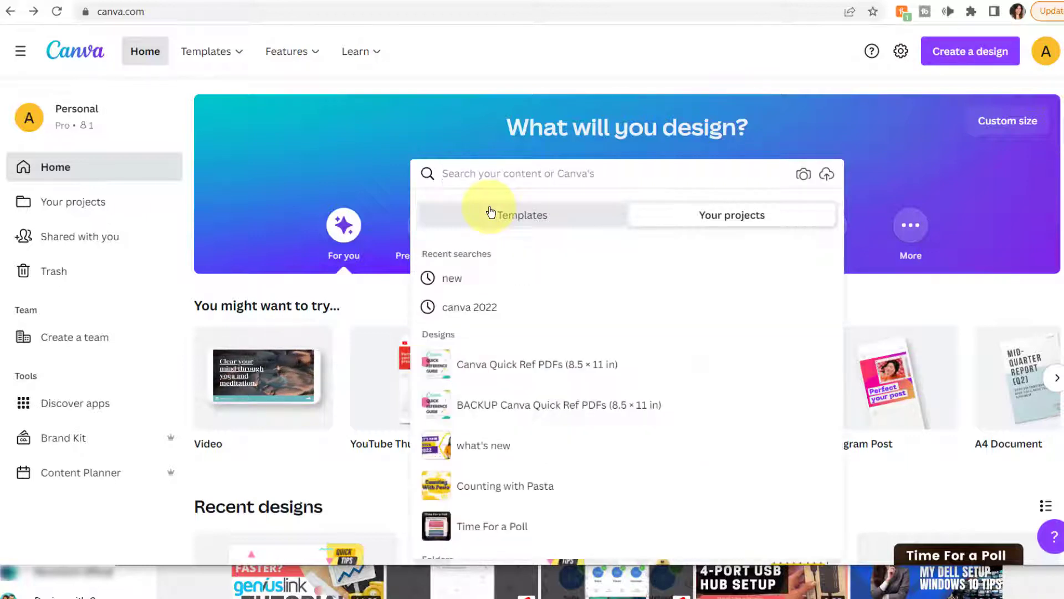
{"action": "type", "text": "youtube thumbnail"}
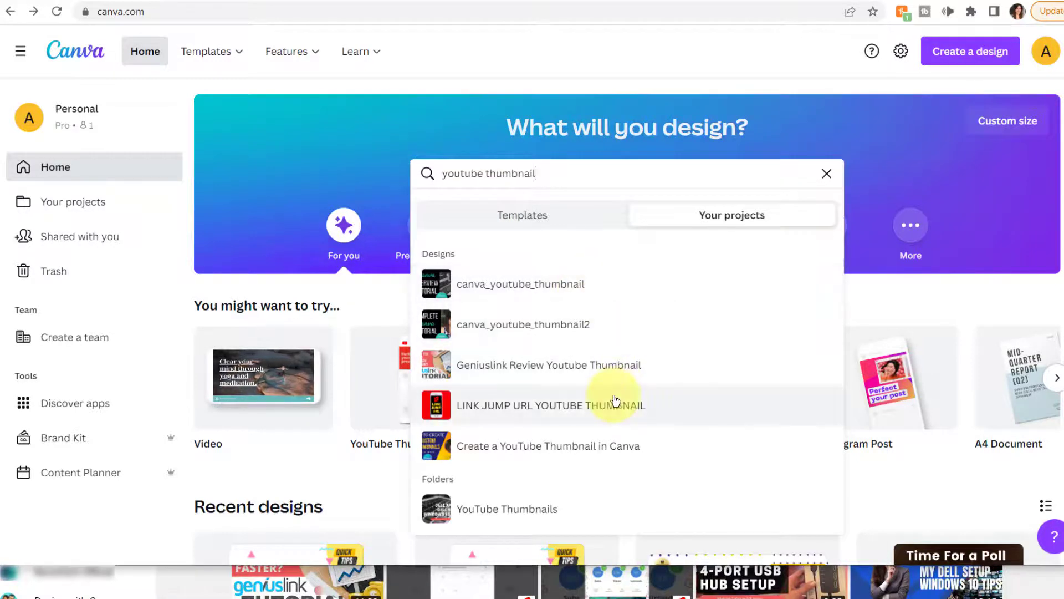
{"action": "left_click", "coordinate": [543, 515]}
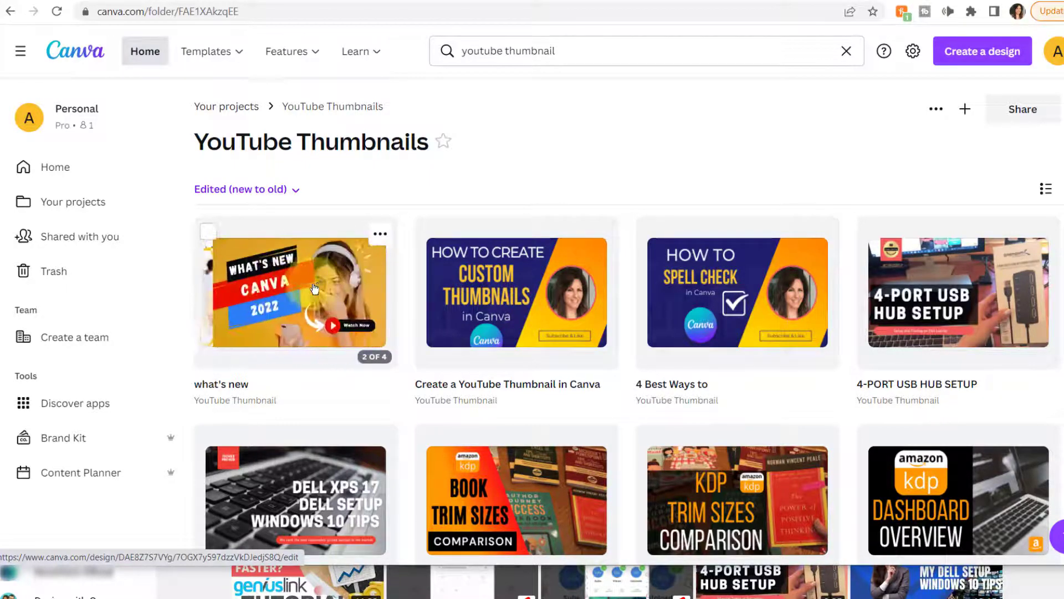
- Open the 'what's new' 1280×720 design, zoom in, browse its pages, and show File options
{"action": "left_click", "coordinate": [315, 288]}
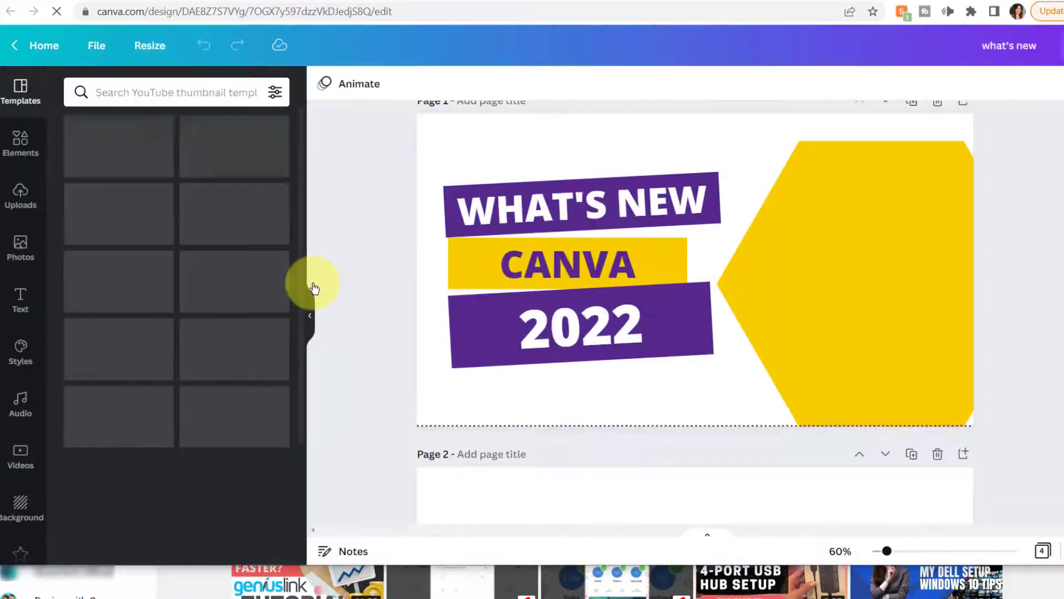
{"action": "left_click_drag", "start_coordinate": [855, 551], "coordinate": [862, 552]}
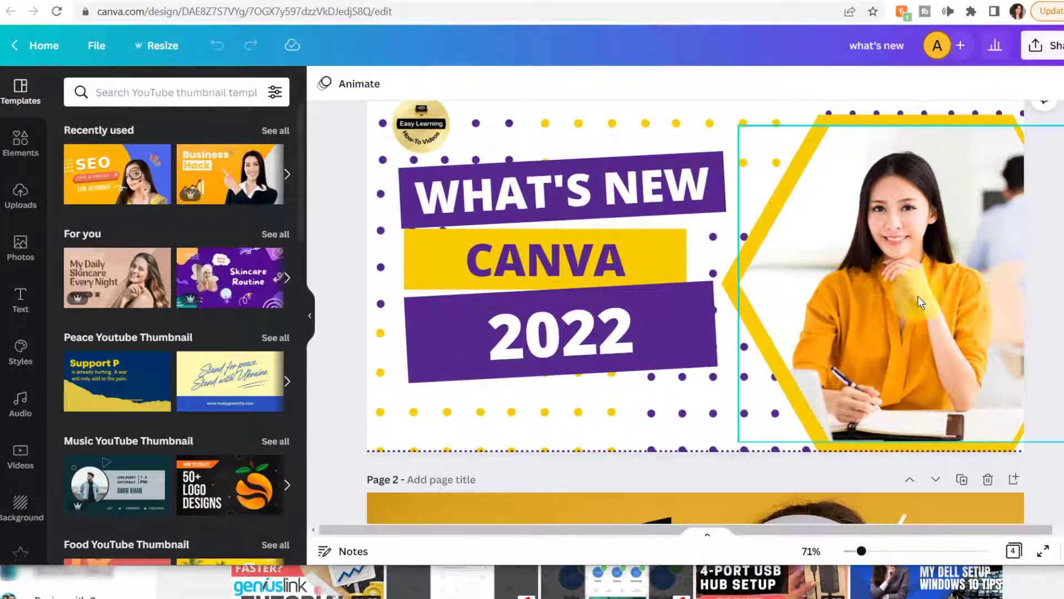
{"action": "scroll", "coordinate": [693, 310], "scroll_direction": "up", "scroll_amount": 1}
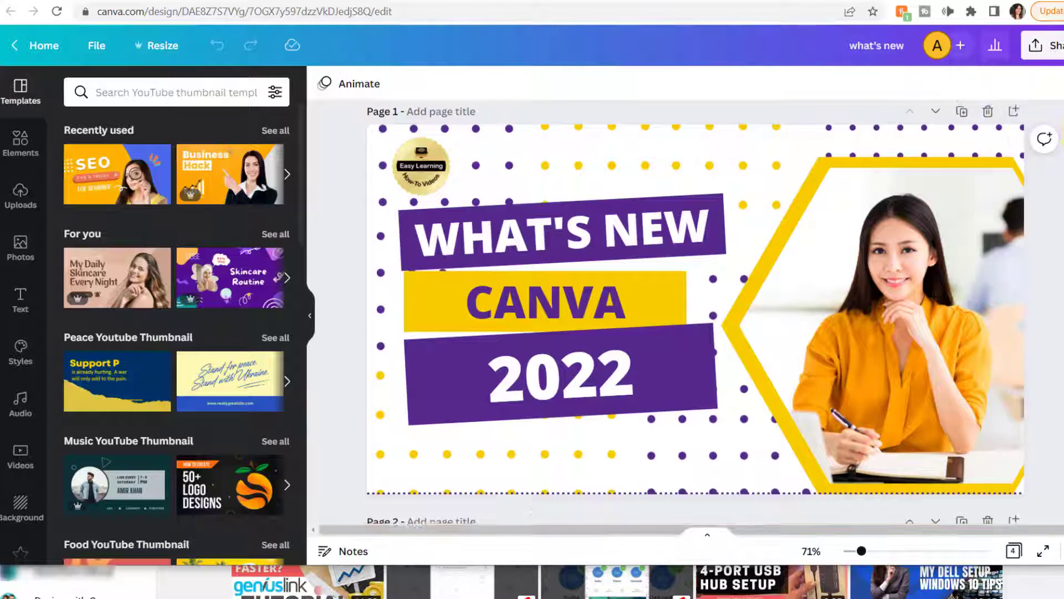
{"action": "scroll", "coordinate": [696, 311], "scroll_direction": "down", "scroll_amount": 10}
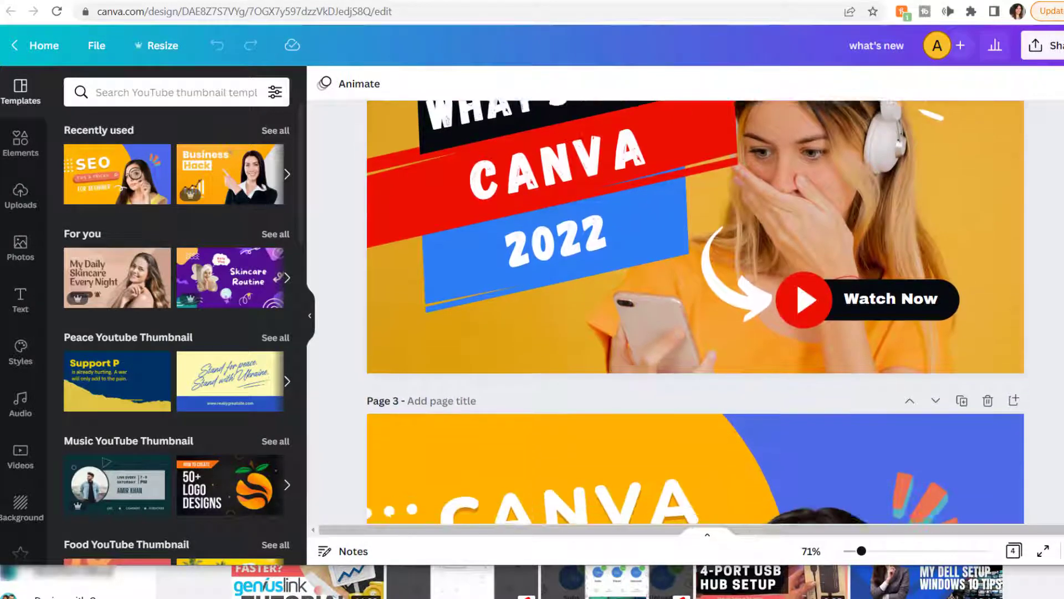
{"action": "scroll", "coordinate": [1046, 336], "scroll_direction": "up", "scroll_amount": 8}
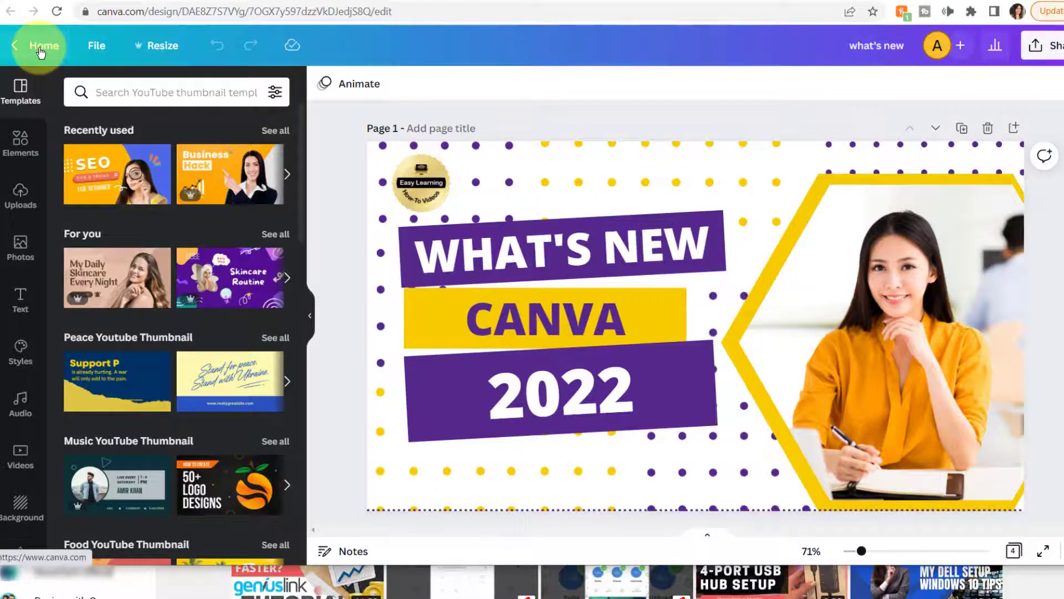
{"action": "left_click", "coordinate": [98, 51]}
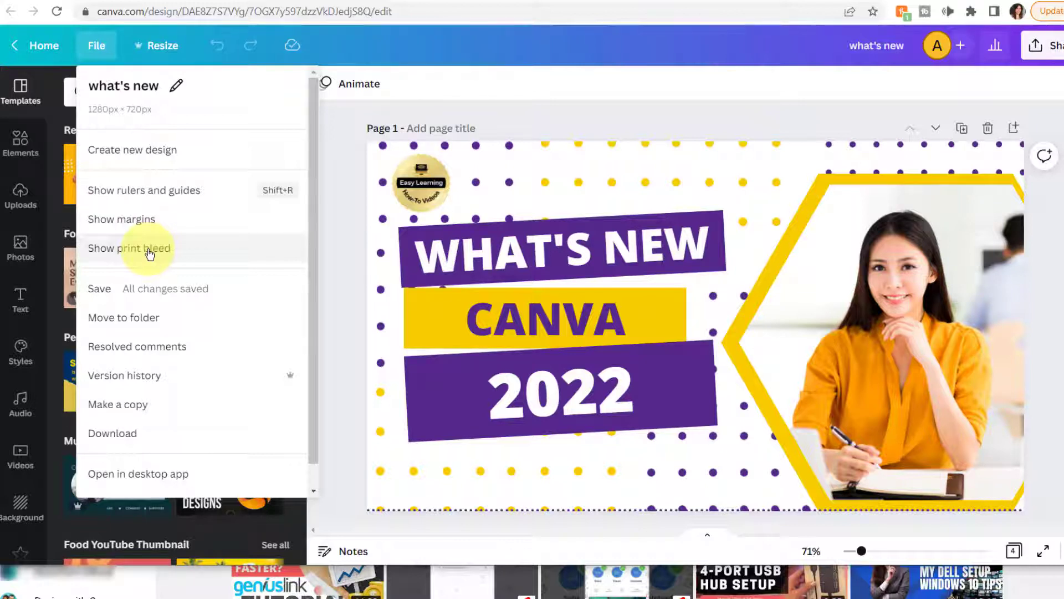
- Turn on Show rulers and guides, Show margins and Show print bleed
{"action": "left_click", "coordinate": [152, 190]}
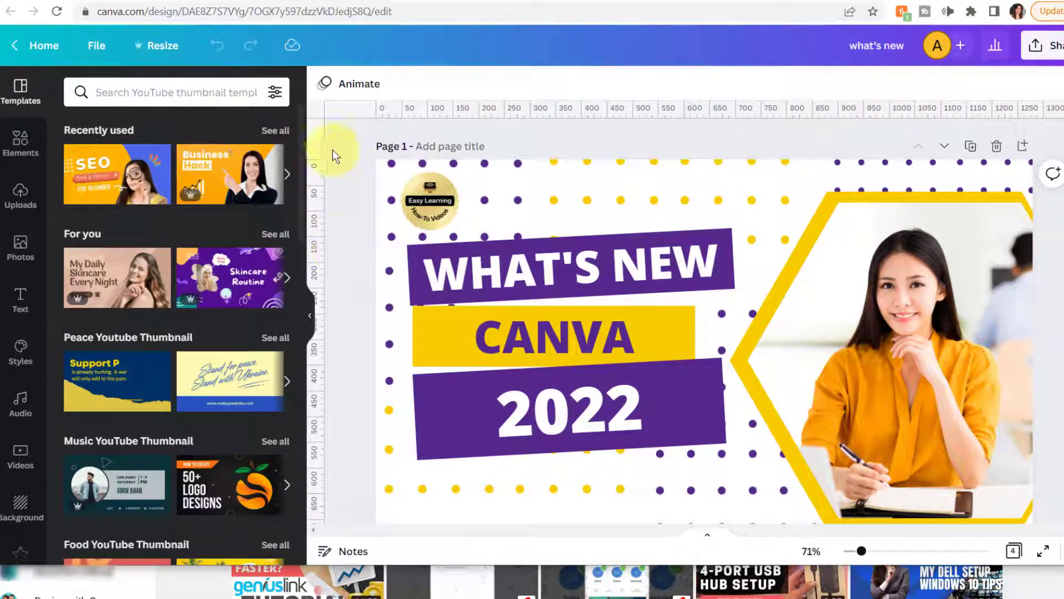
{"action": "left_click", "coordinate": [96, 45]}
{"action": "left_click", "coordinate": [122, 220]}
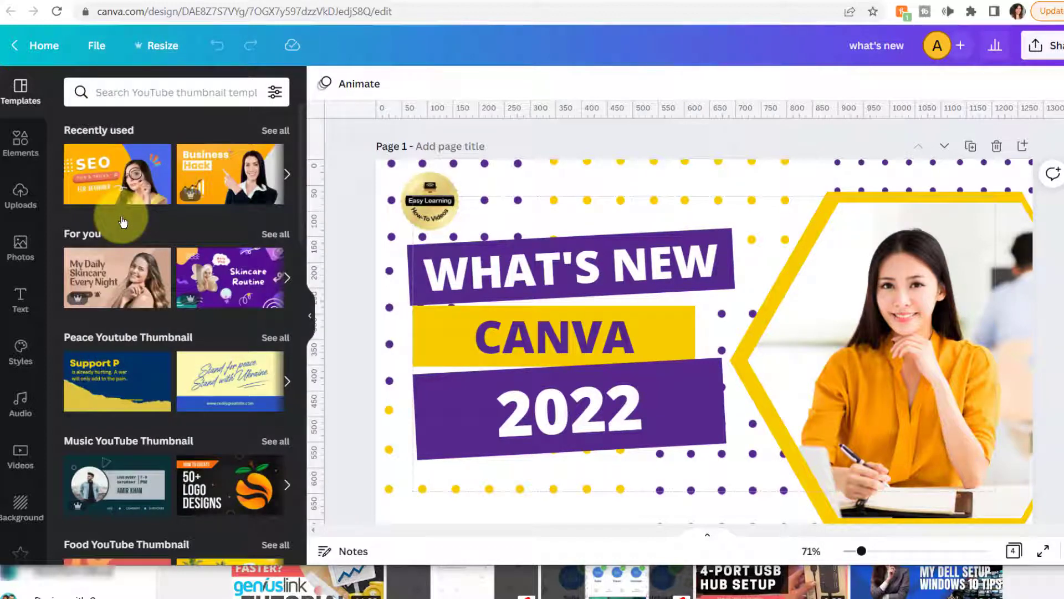
{"action": "left_click", "coordinate": [95, 46]}
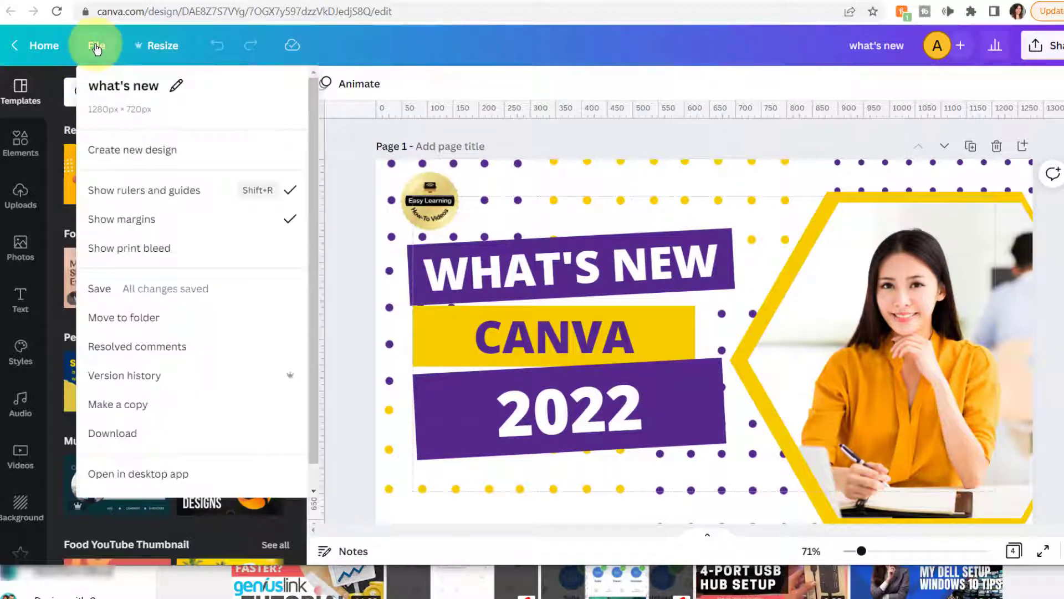
{"action": "left_click", "coordinate": [146, 253]}
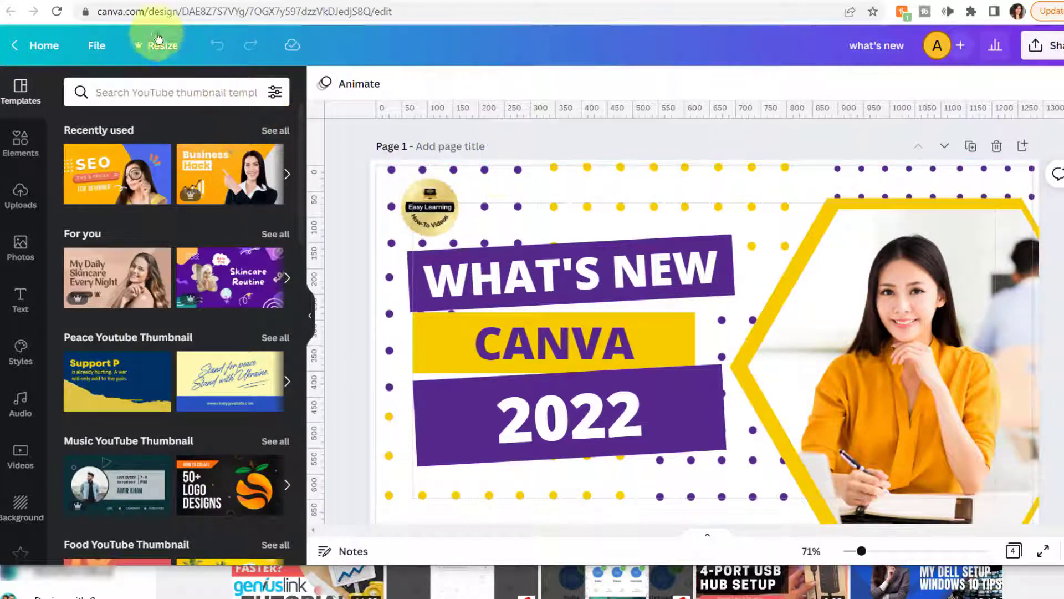
- Turn rulers and guides and margins back off, leaving print bleed shown
{"action": "left_click", "coordinate": [99, 56]}
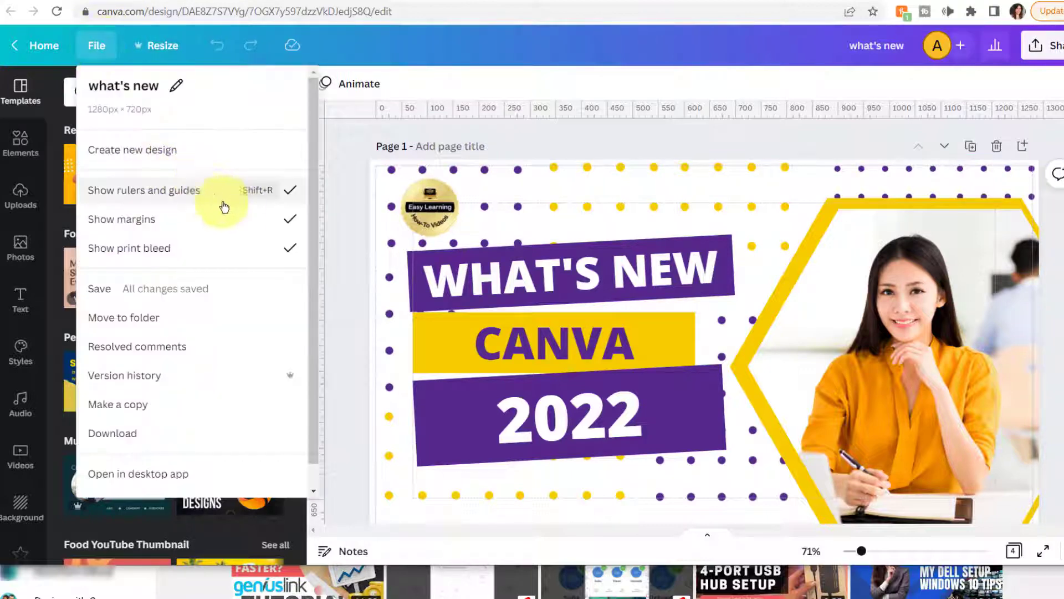
{"action": "left_click", "coordinate": [197, 191]}
{"action": "left_click", "coordinate": [91, 44]}
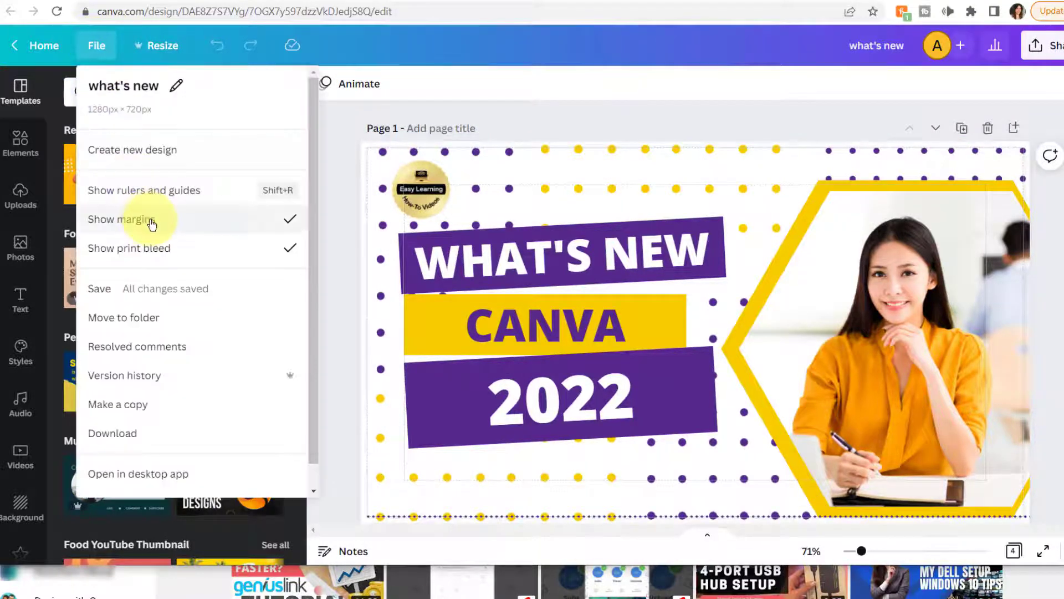
{"action": "left_click", "coordinate": [150, 219]}
{"action": "left_click", "coordinate": [97, 45]}
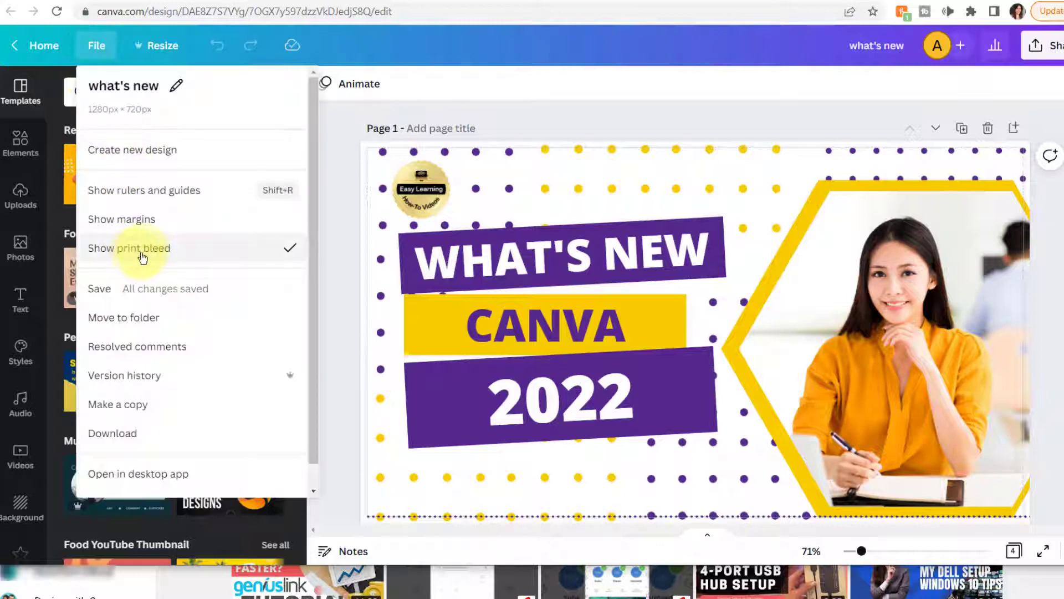